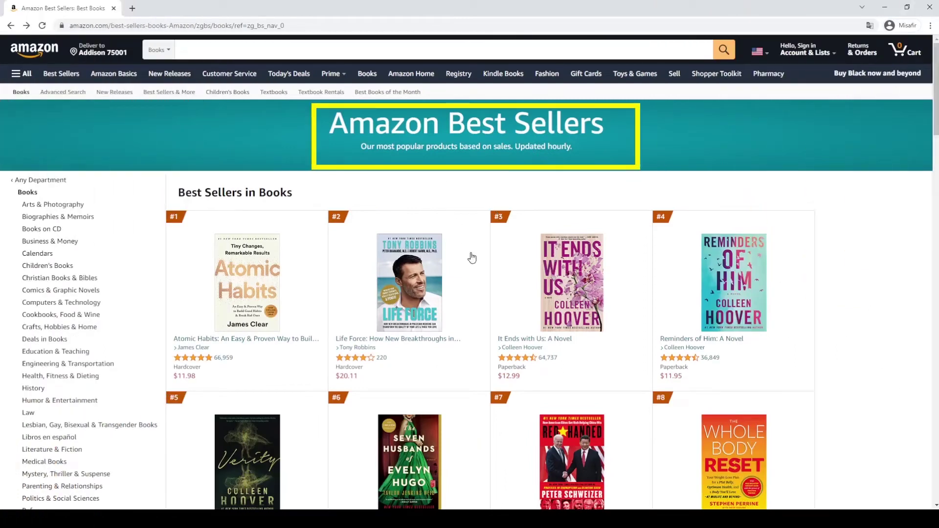
Scroll the Amazon Best Sellers in Books list past the top twenty titles.
scroll(888, 294, down, 2)
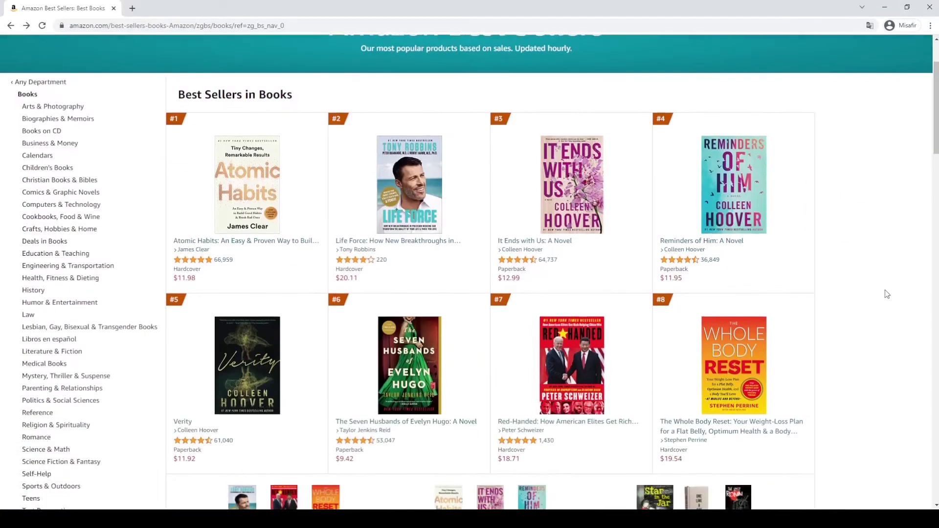
scroll(887, 294, down, 1)
scroll(887, 294, down, 1)
scroll(888, 294, down, 1)
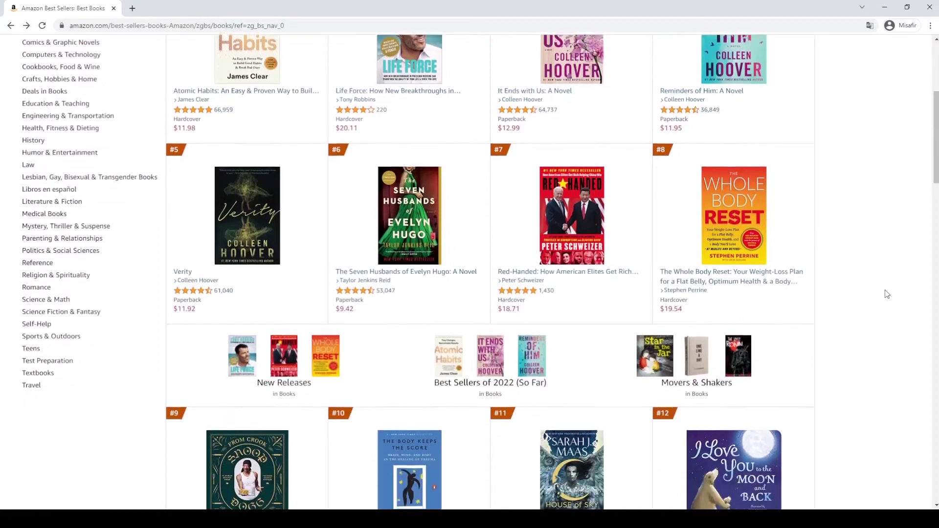
scroll(887, 294, down, 2)
scroll(888, 294, down, 2)
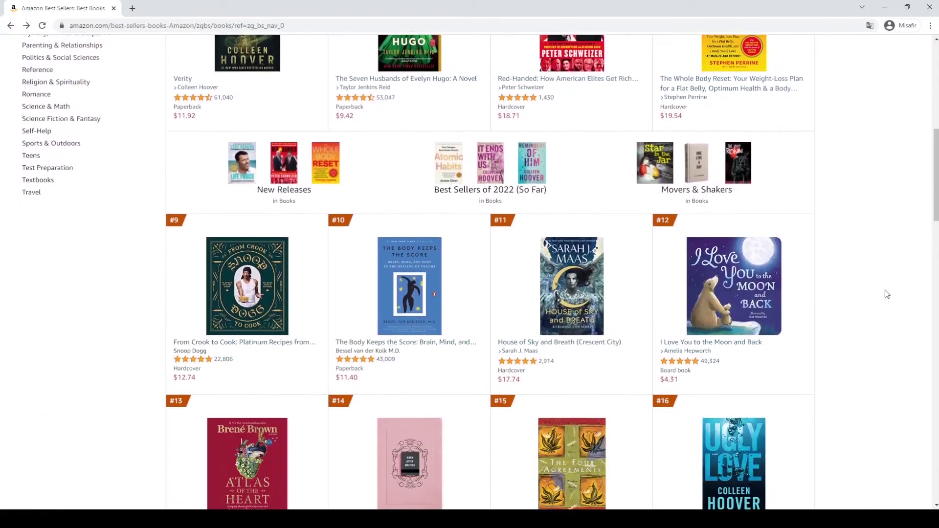
scroll(887, 294, down, 2)
scroll(887, 294, down, 2)
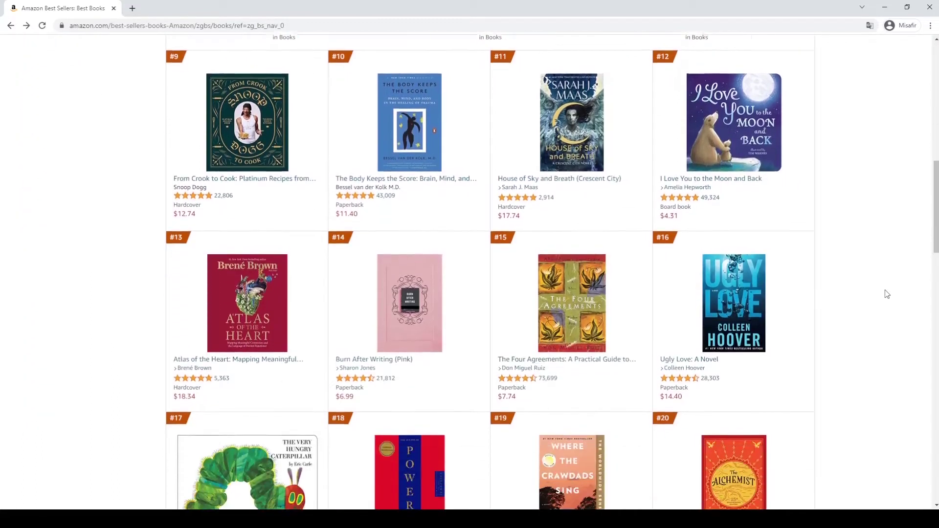
scroll(887, 294, down, 2)
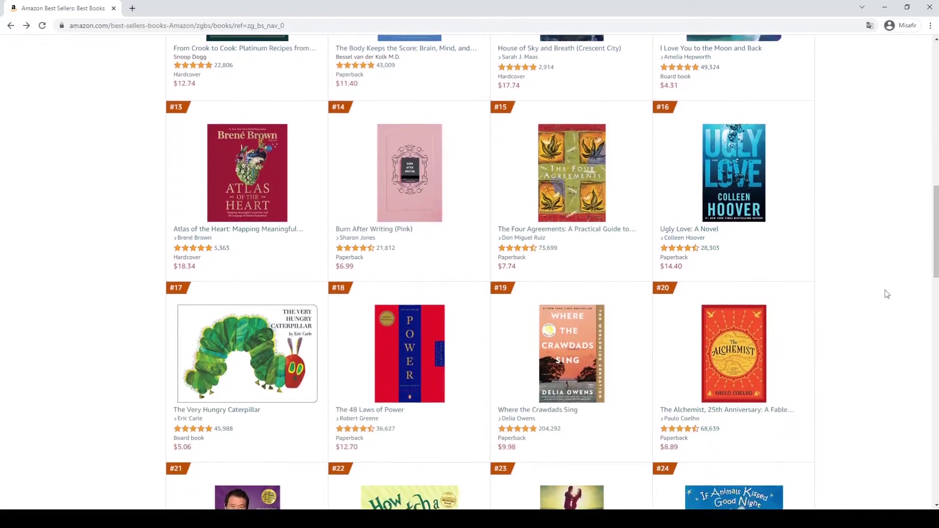
scroll(888, 294, down, 2)
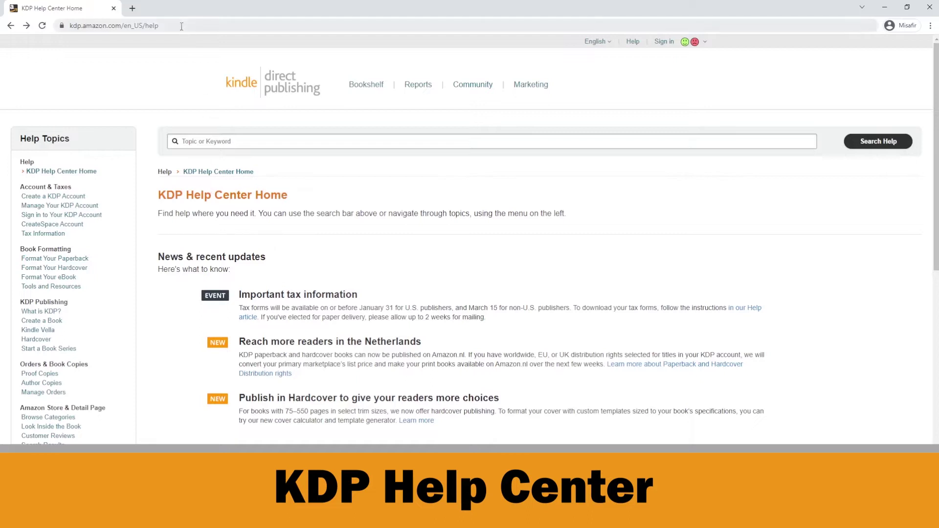
Open the Format Your Paperback article, then its cover calculator and templates link in a new tab.
drag(181, 26, 69, 26)
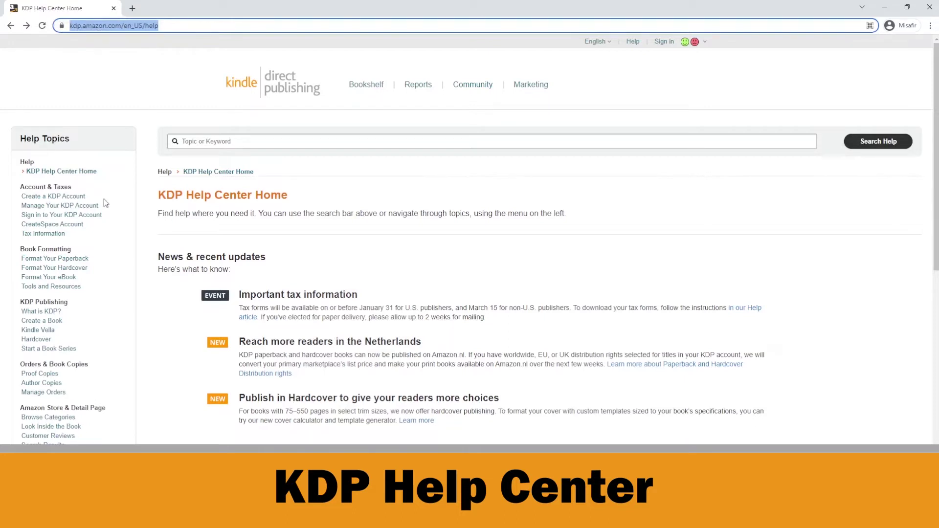
click(72, 259)
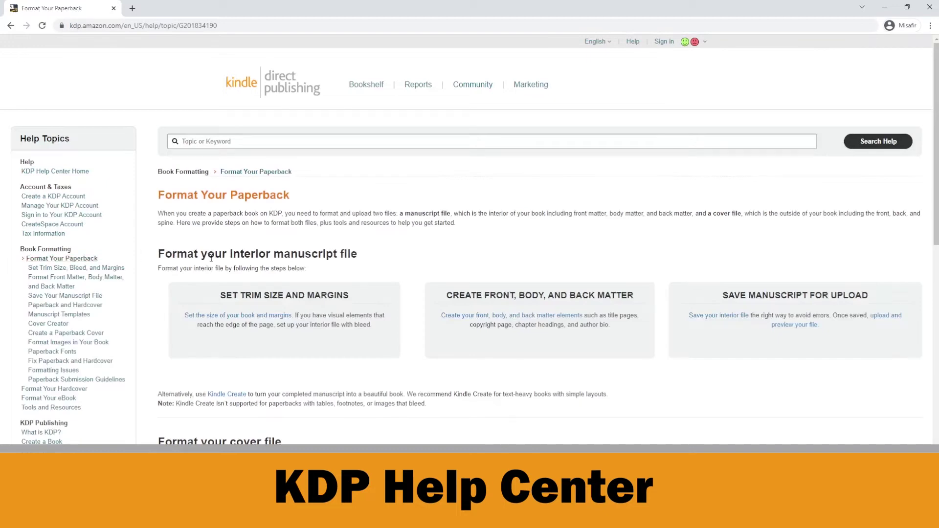
scroll(212, 259, down, 2)
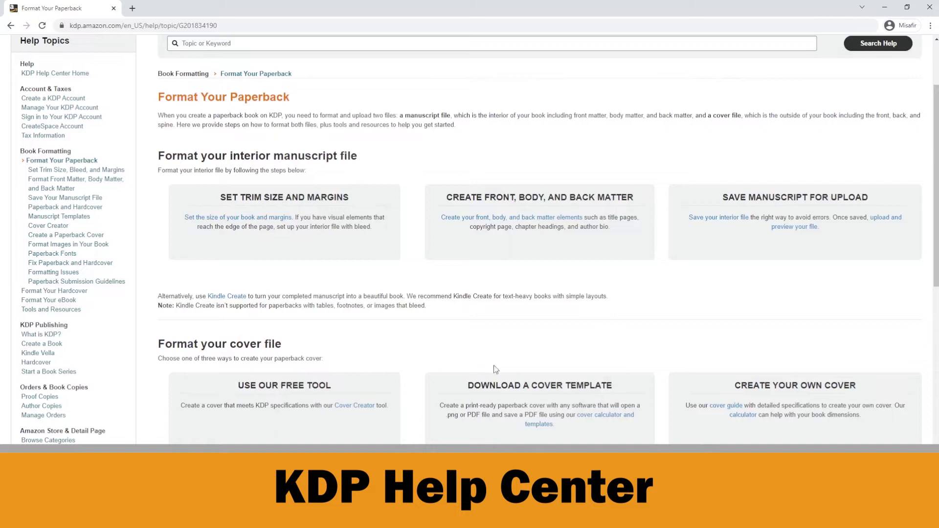
scroll(775, 378, down, 2)
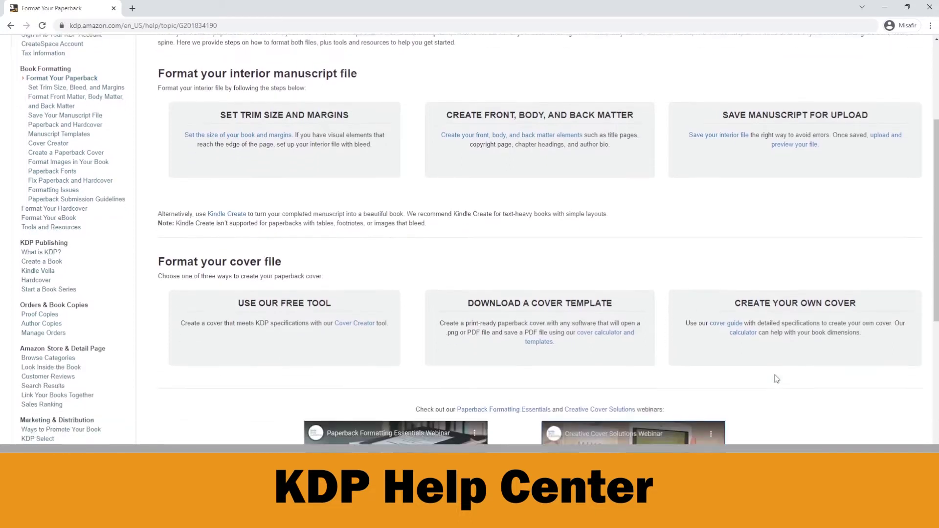
scroll(773, 374, down, 1)
scroll(723, 301, down, 1)
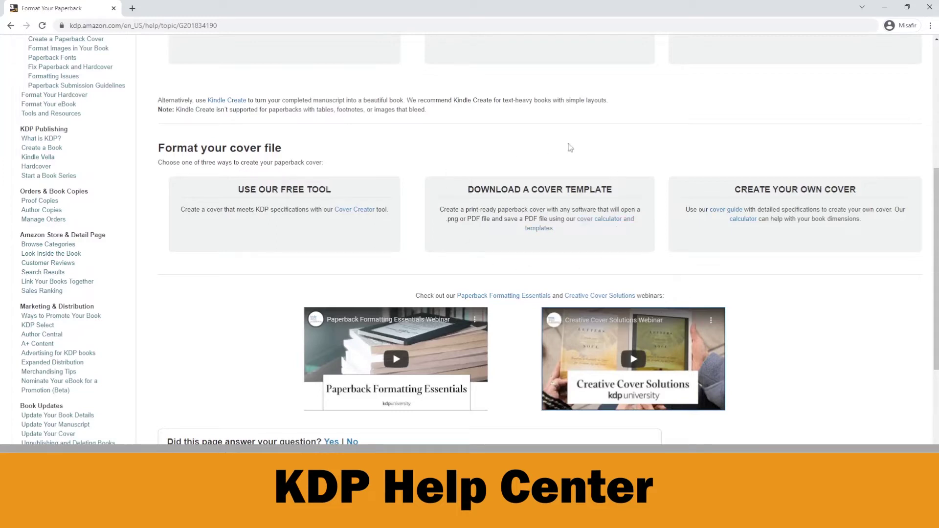
click(611, 223)
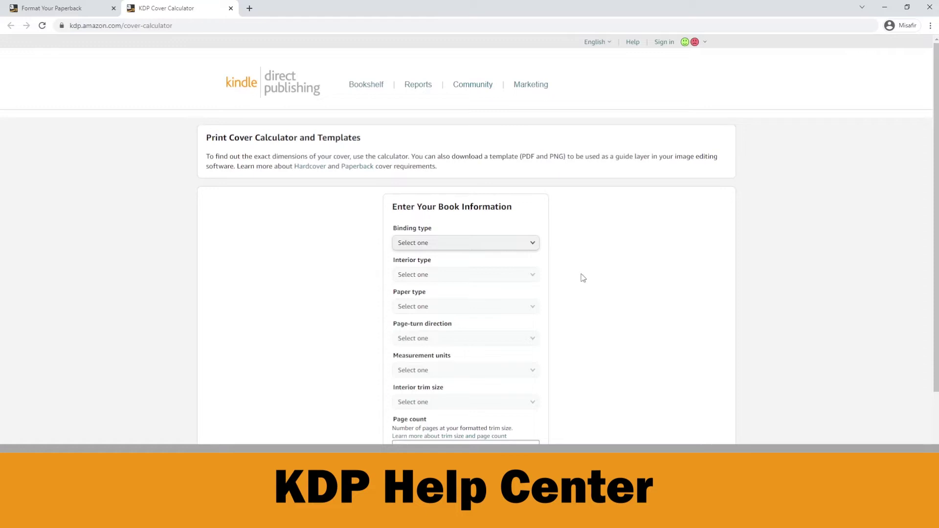
Choose Paperback, Black & white interior, White paper, Left to Right and Inches in the calculator.
scroll(558, 263, down, 1)
scroll(558, 263, down, 2)
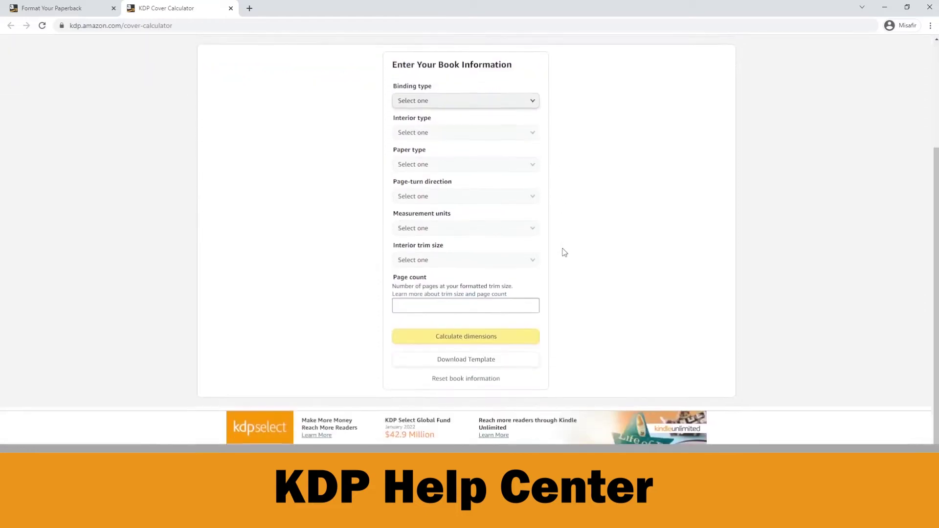
click(526, 97)
click(455, 108)
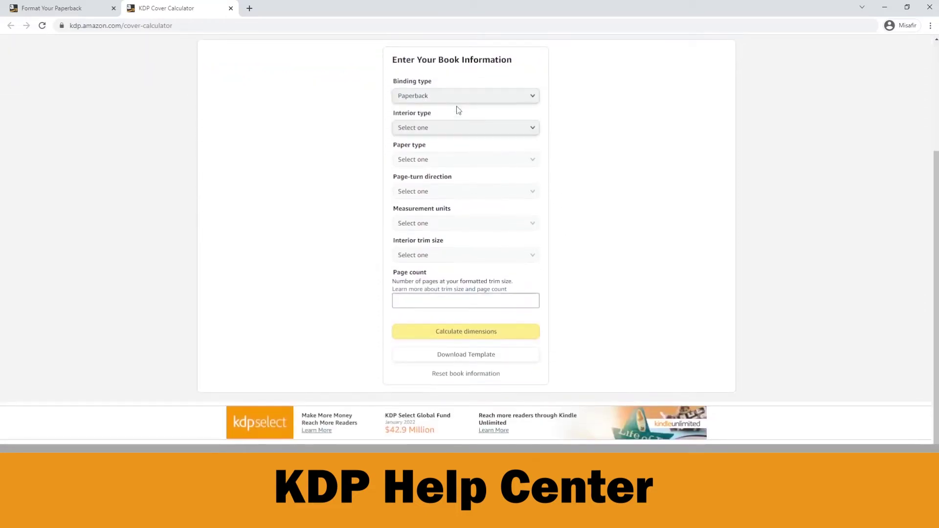
click(488, 129)
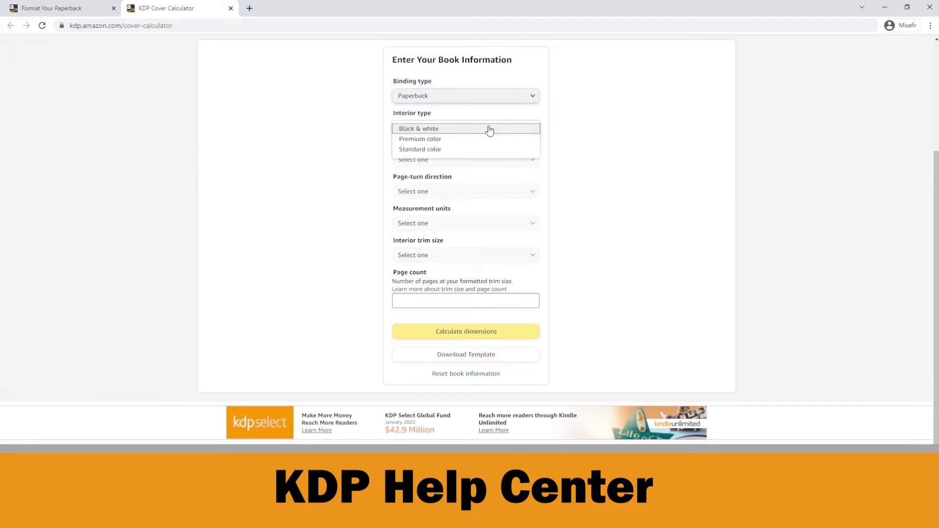
click(447, 129)
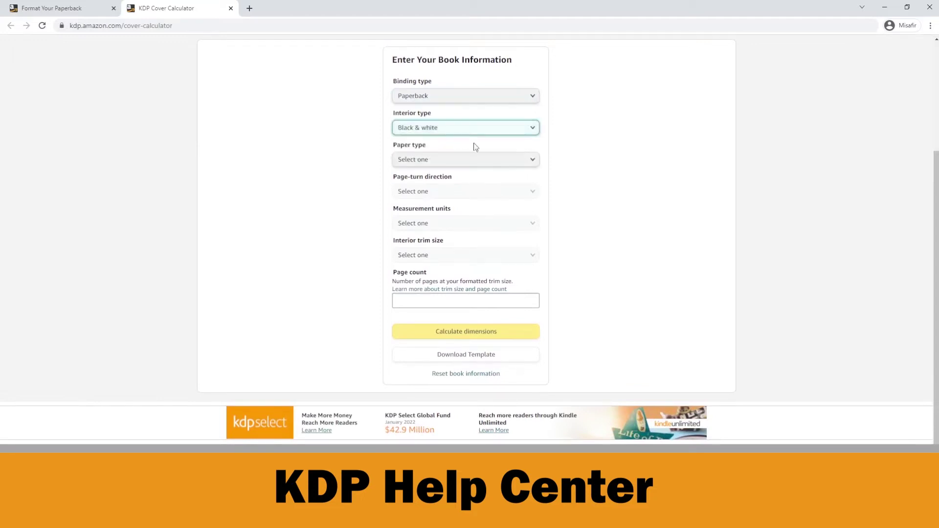
click(495, 164)
click(437, 172)
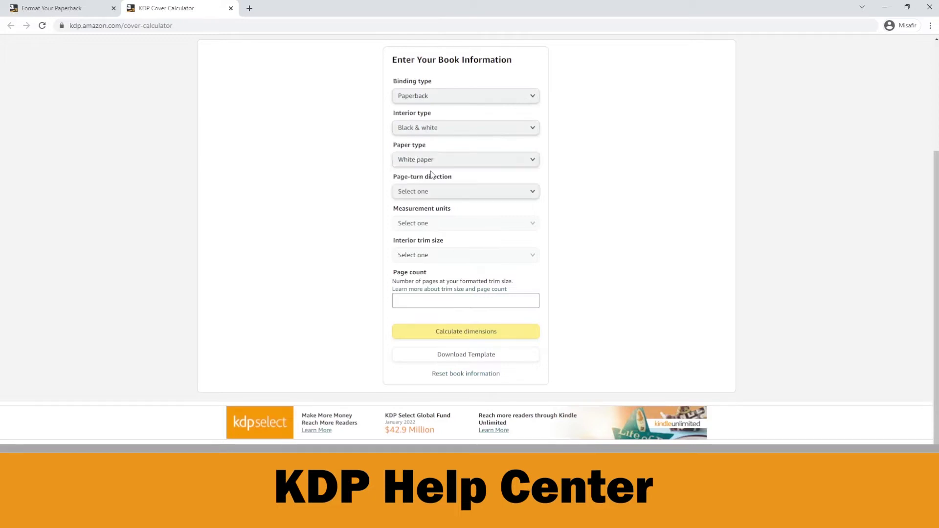
click(517, 194)
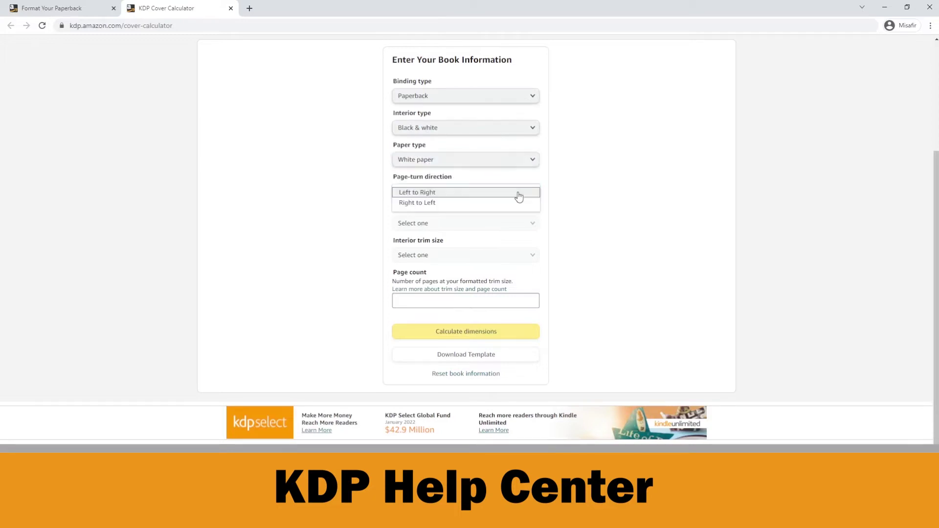
click(443, 194)
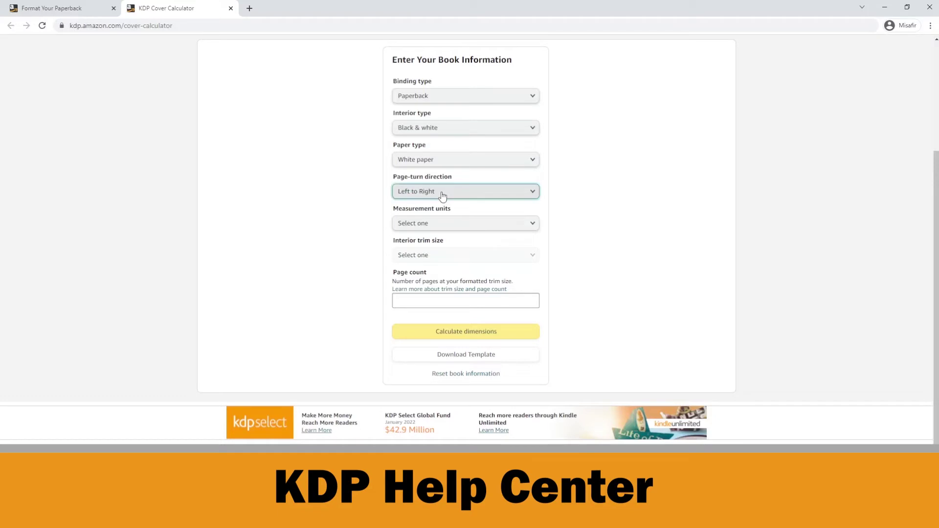
click(482, 224)
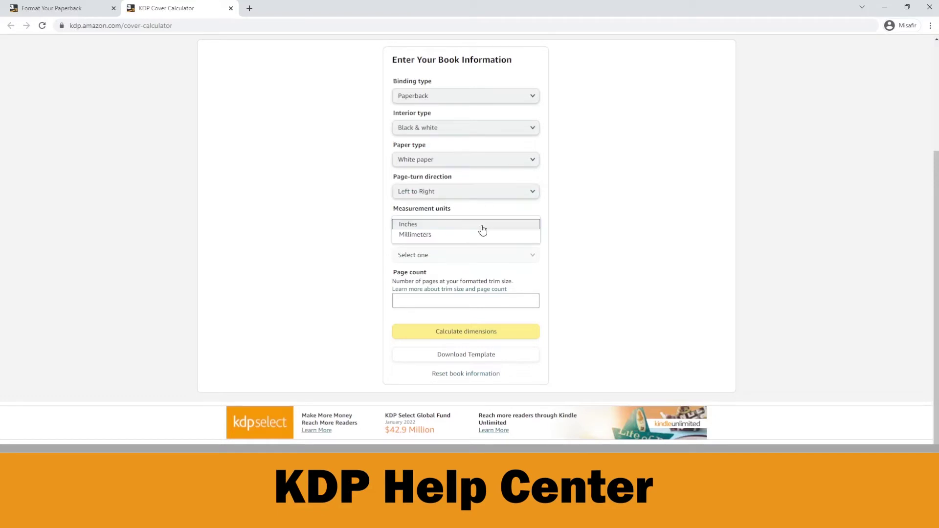
click(427, 226)
Set 8.5 x 11 in trim and 100 pages, calculate the dimensions, and download the template.
click(518, 258)
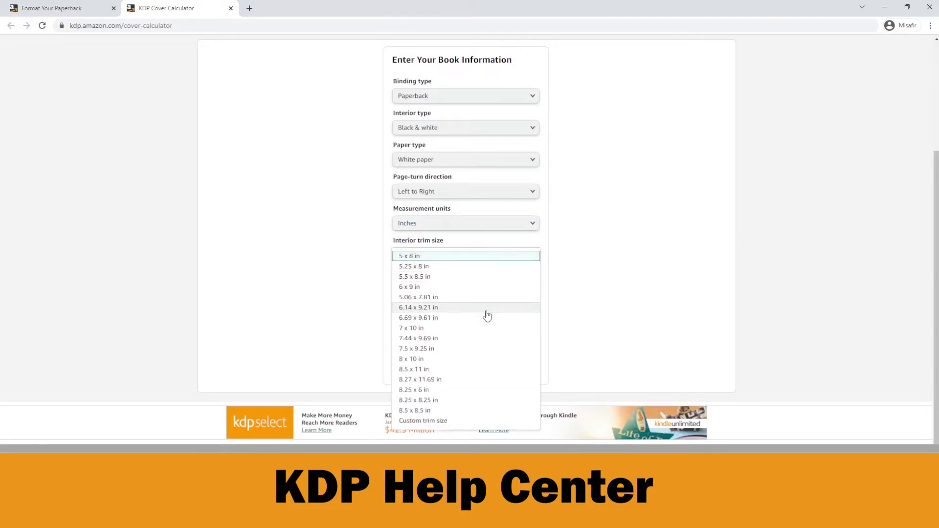
click(438, 371)
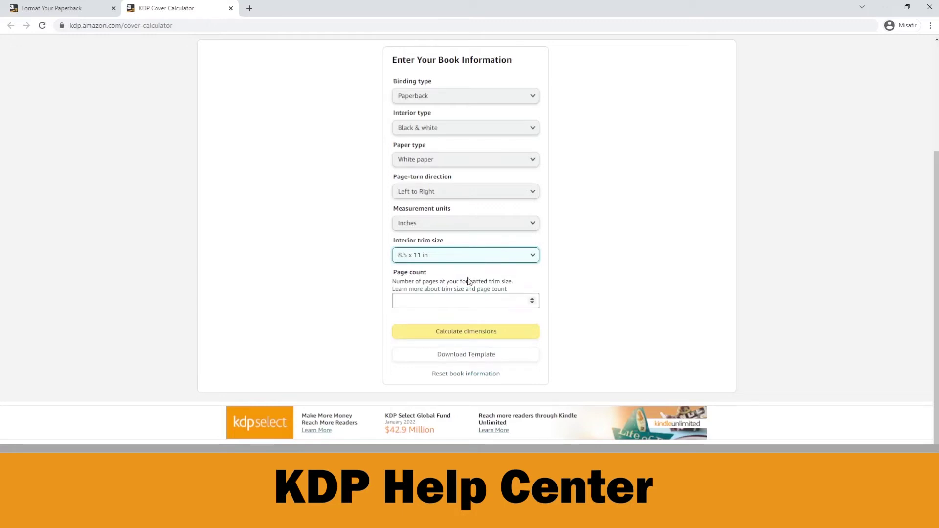
click(445, 306)
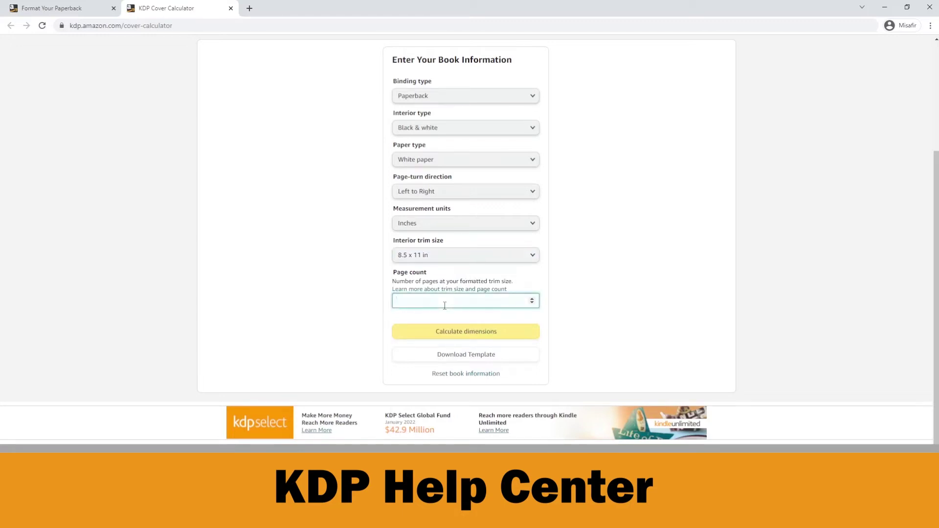
text(100)
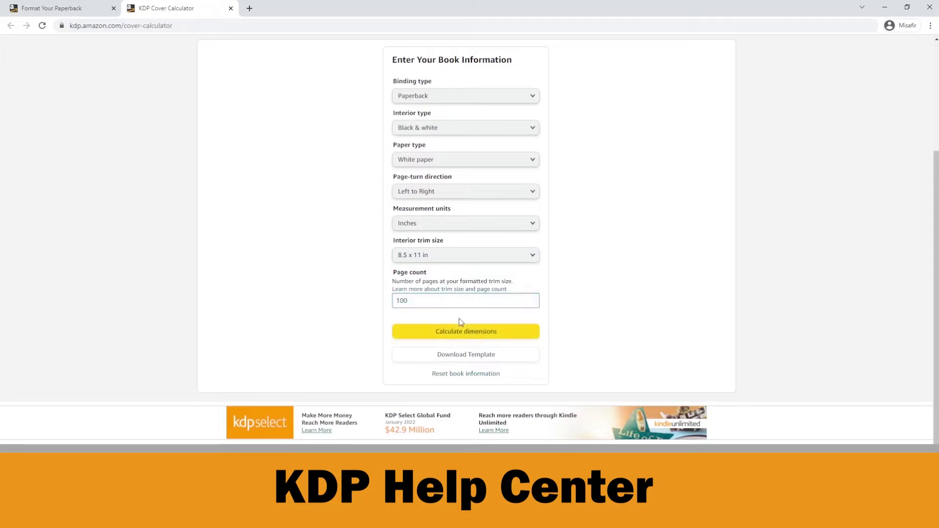
click(462, 337)
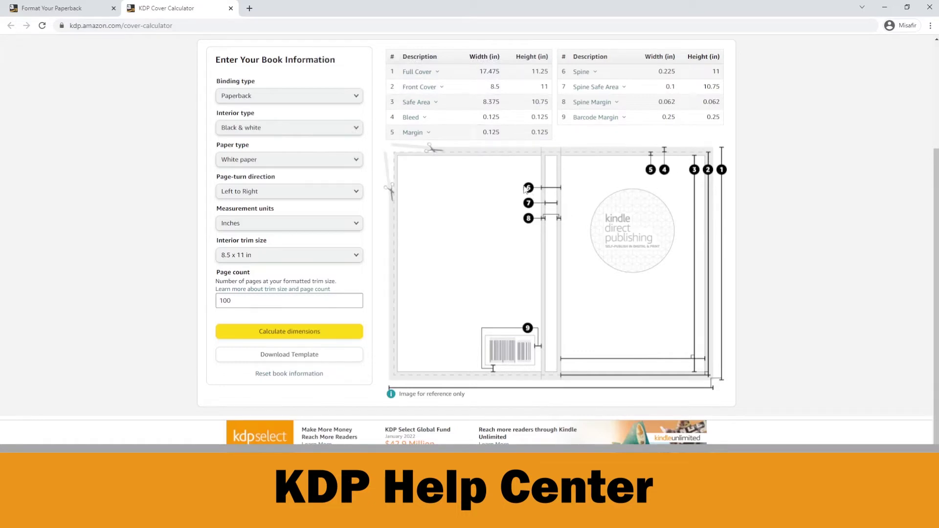
mouse_move(412, 118)
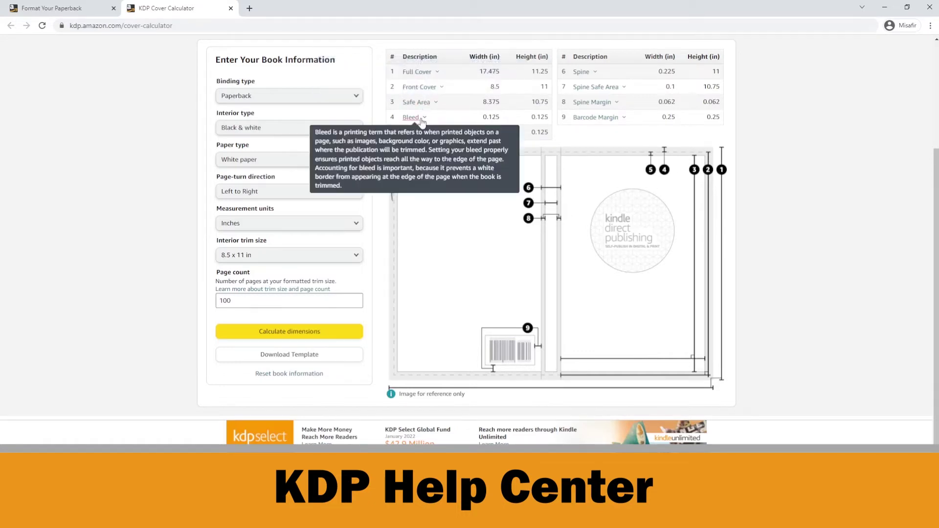
click(293, 361)
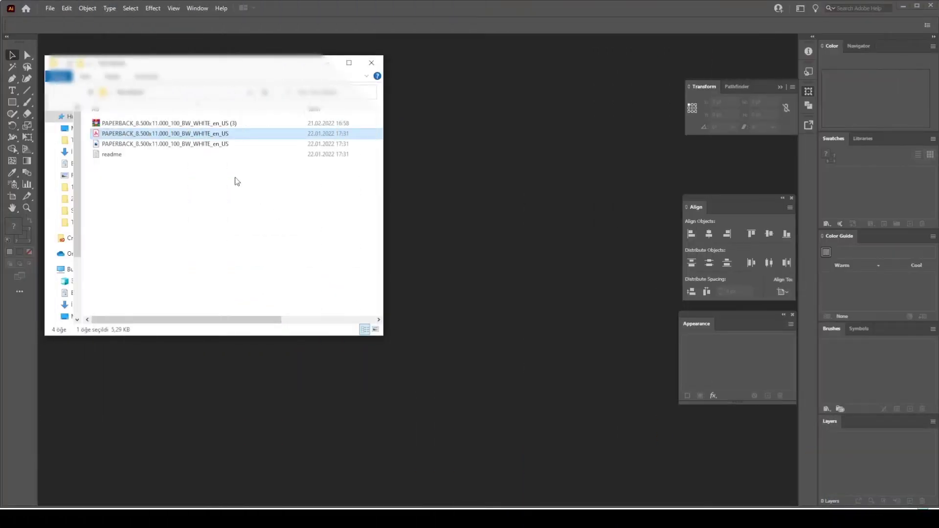
Drag the paperback cover template PDF from File Explorer into Illustrator and minimize Explorer.
click(168, 145)
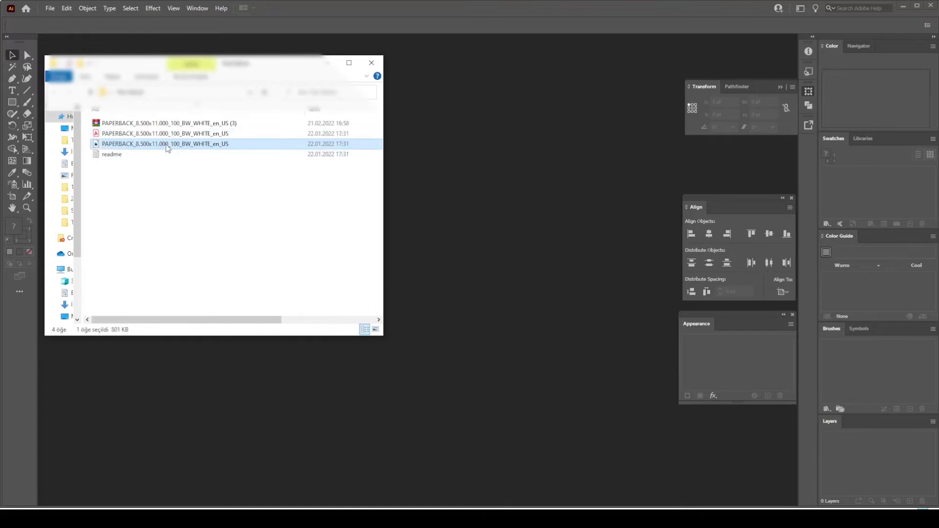
click(176, 139)
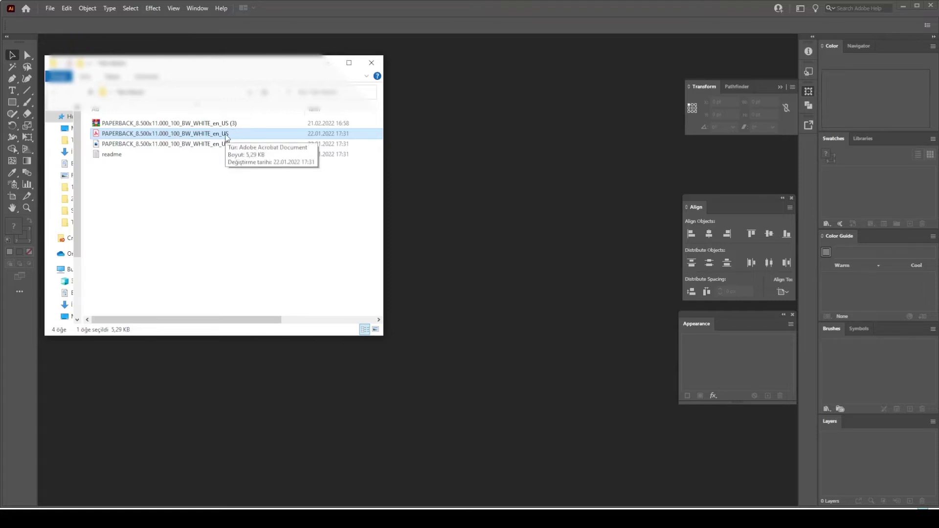
drag(227, 137, 484, 182)
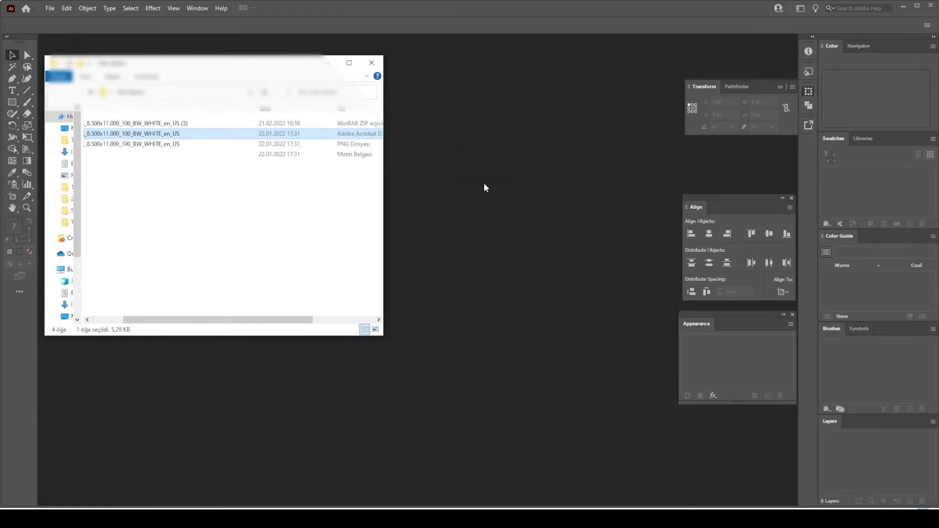
click(327, 62)
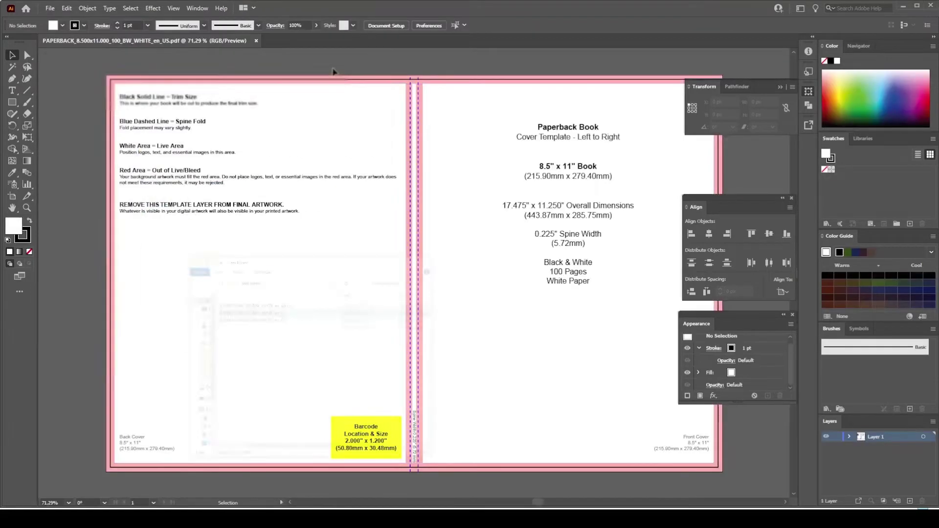
drag(542, 505, 547, 504)
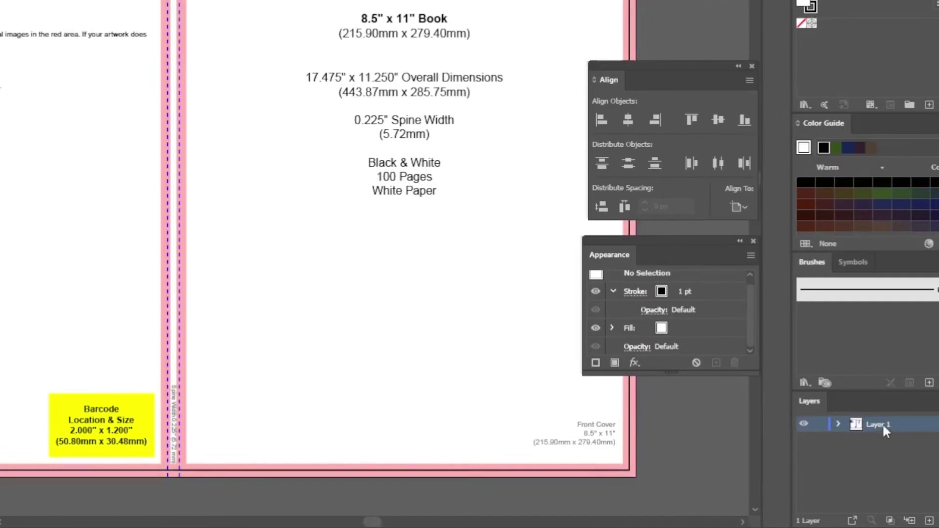
Rename the template layer to Guide Layer and lock it.
double_click(882, 423)
text(Gu)
text(ide Laye)
click(835, 454)
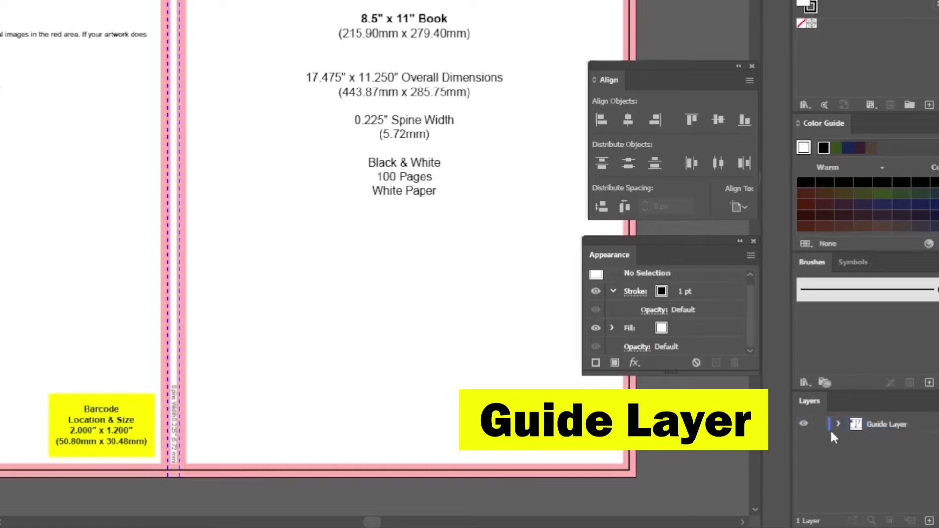
click(820, 424)
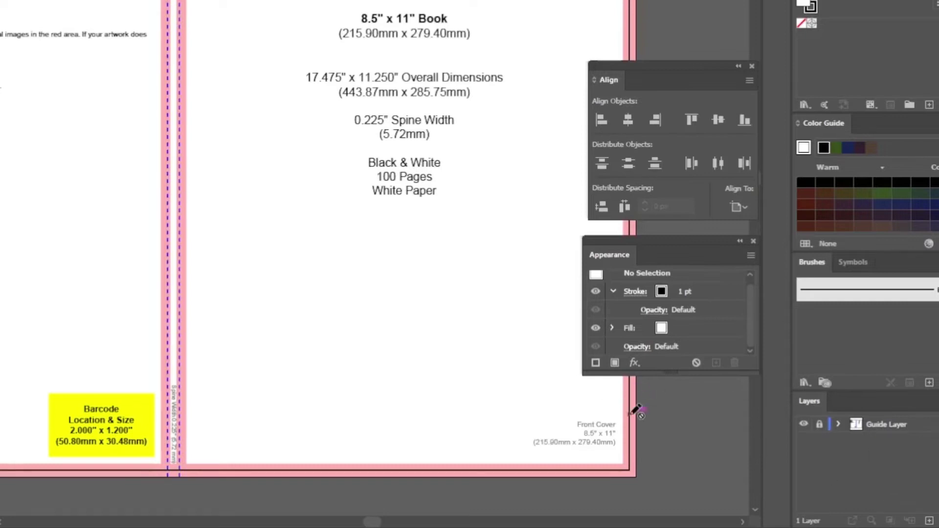
Add a new layer above it named Background Layer.
click(929, 522)
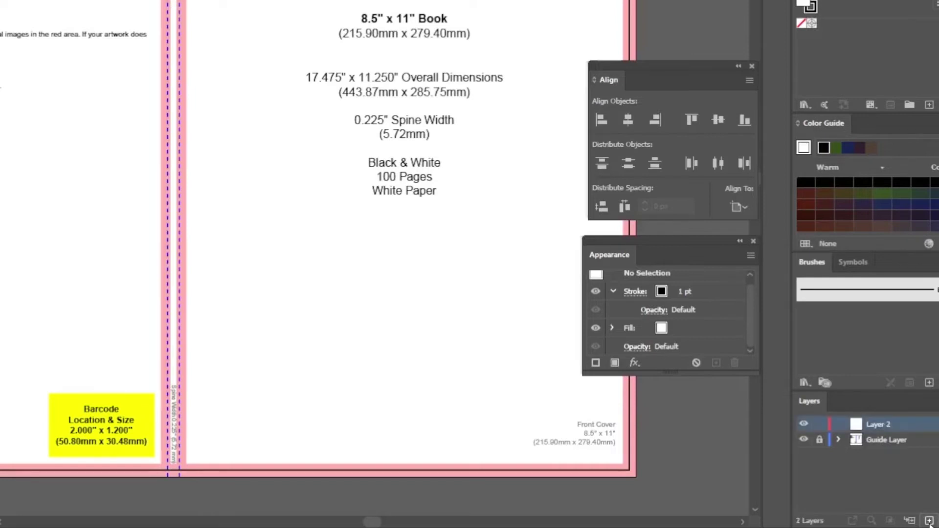
double_click(883, 423)
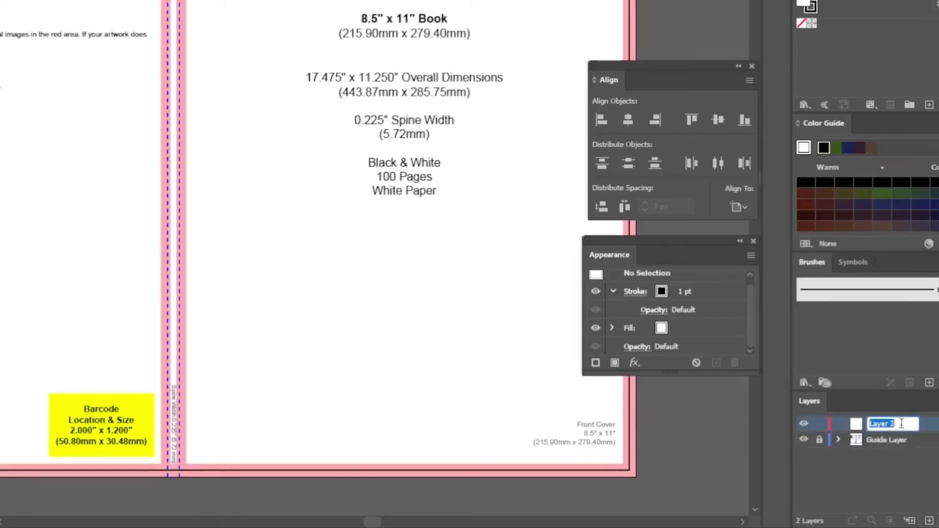
text(Background)
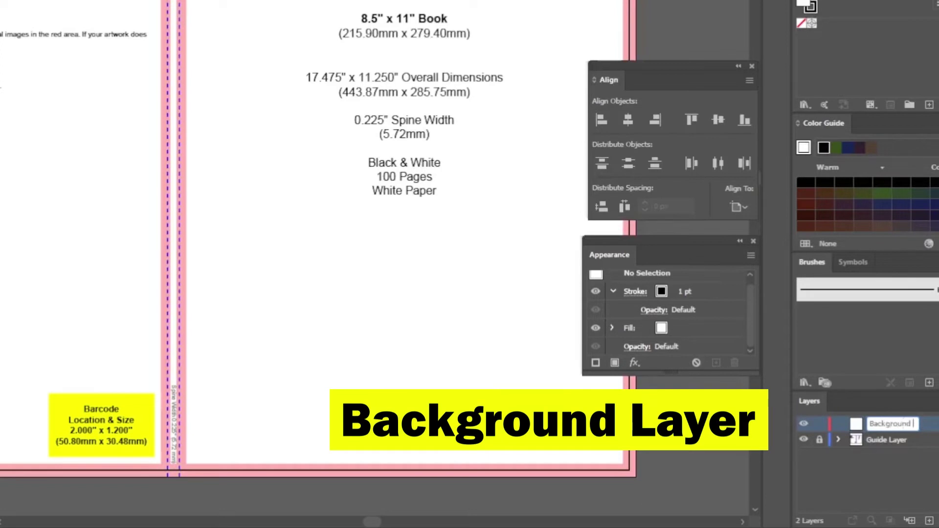
text(Layer)
key(Return)
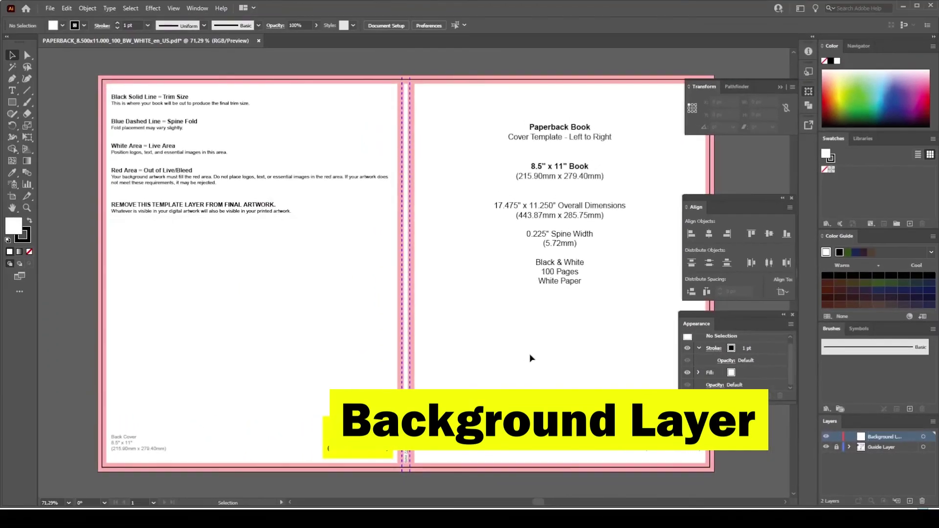
click(12, 102)
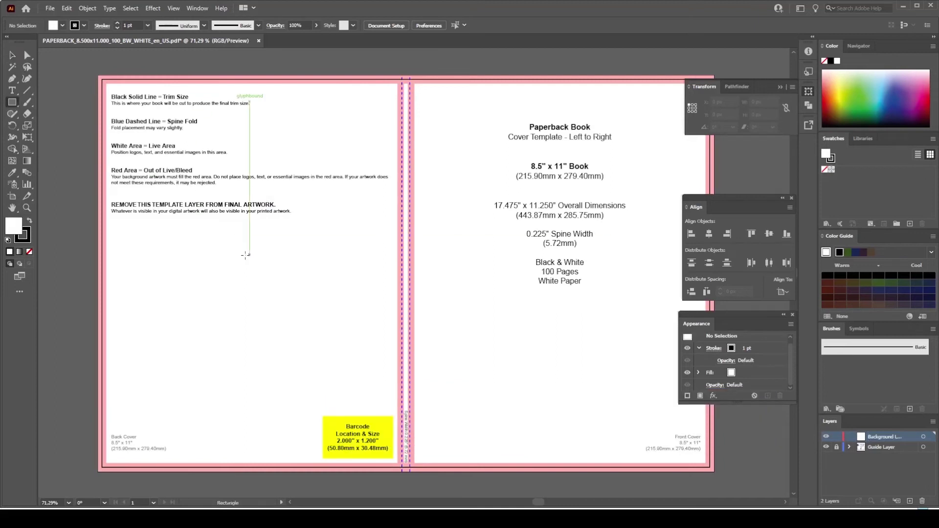
Draw a rectangle across the lower middle of the cover with 0 stroke weight and black fill.
drag(176, 238, 472, 393)
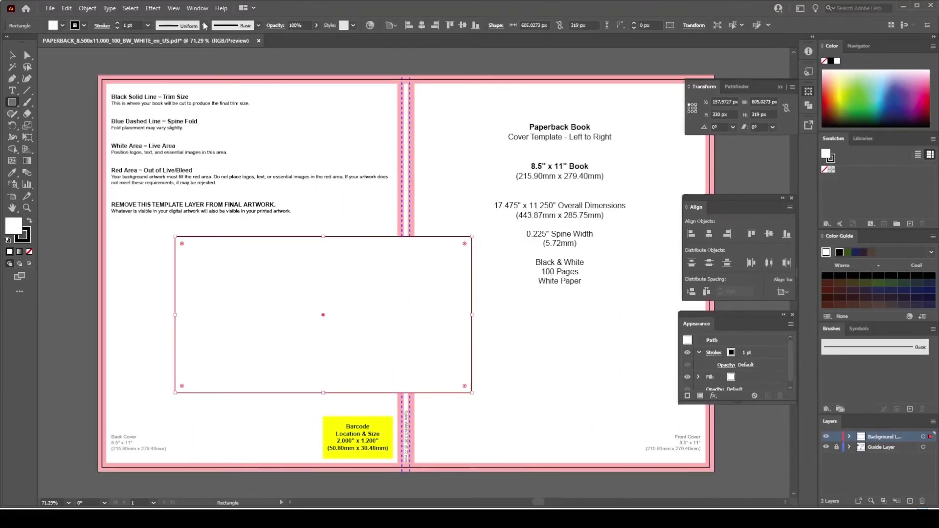
click(198, 8)
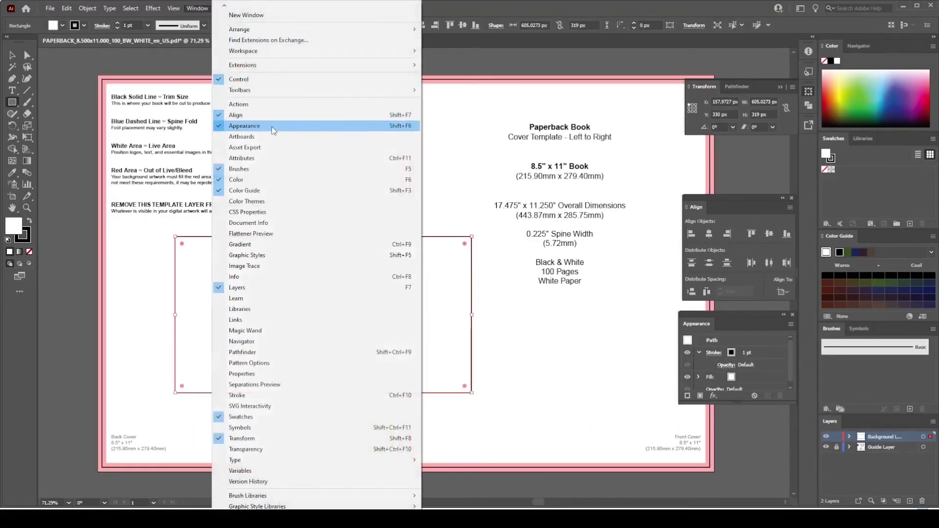
click(332, 126)
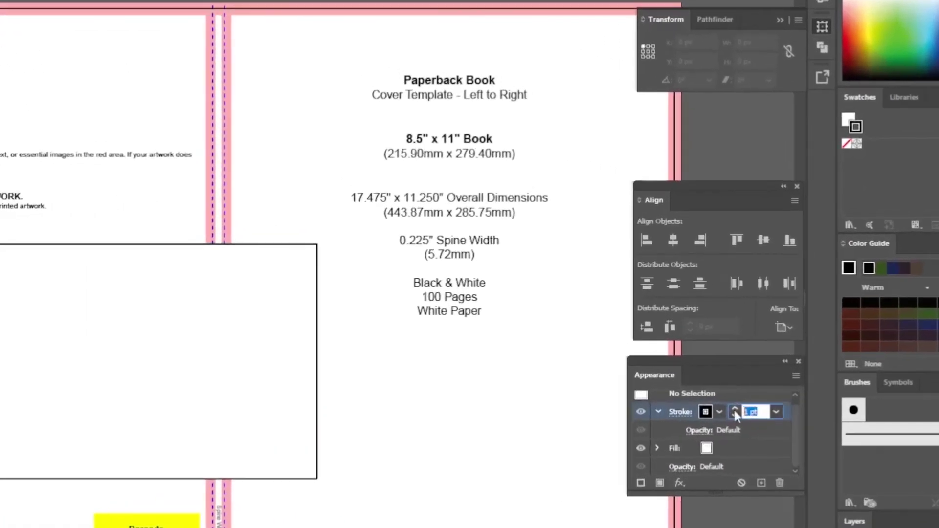
text(0)
key(Return)
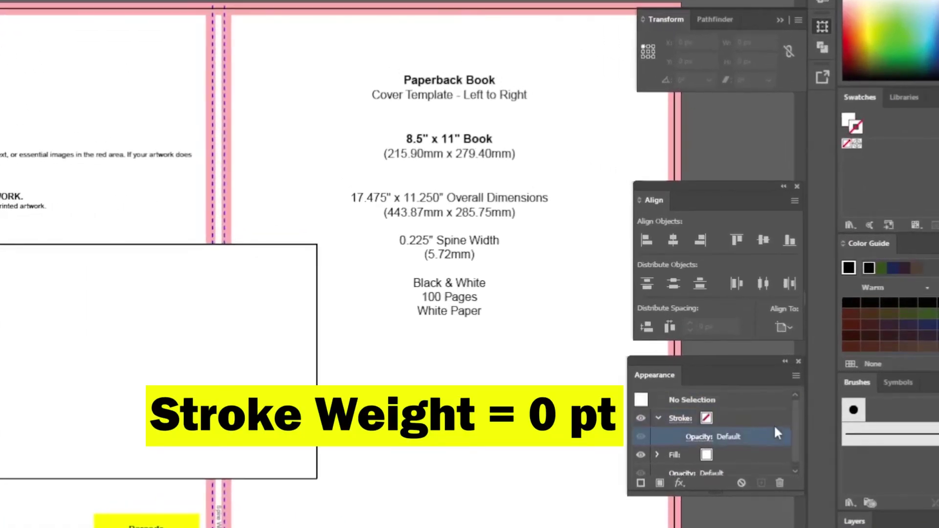
click(724, 453)
click(277, 377)
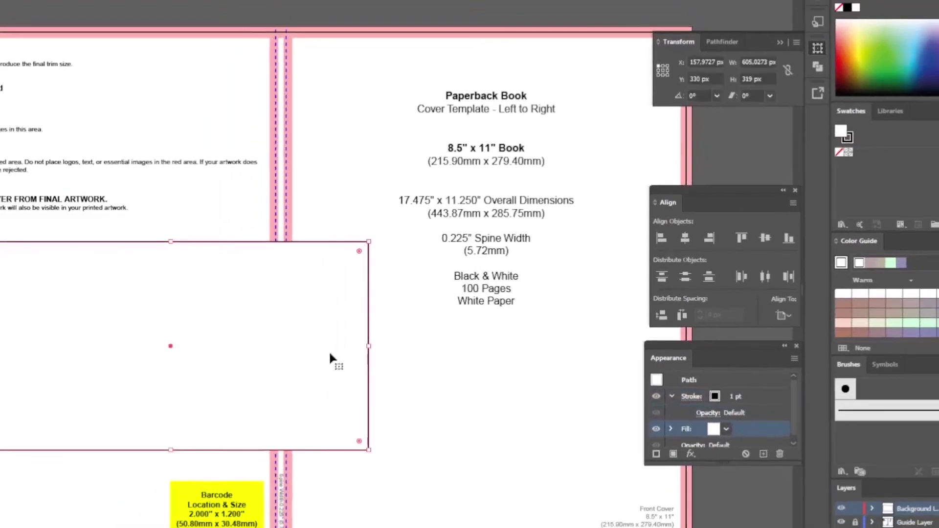
click(838, 98)
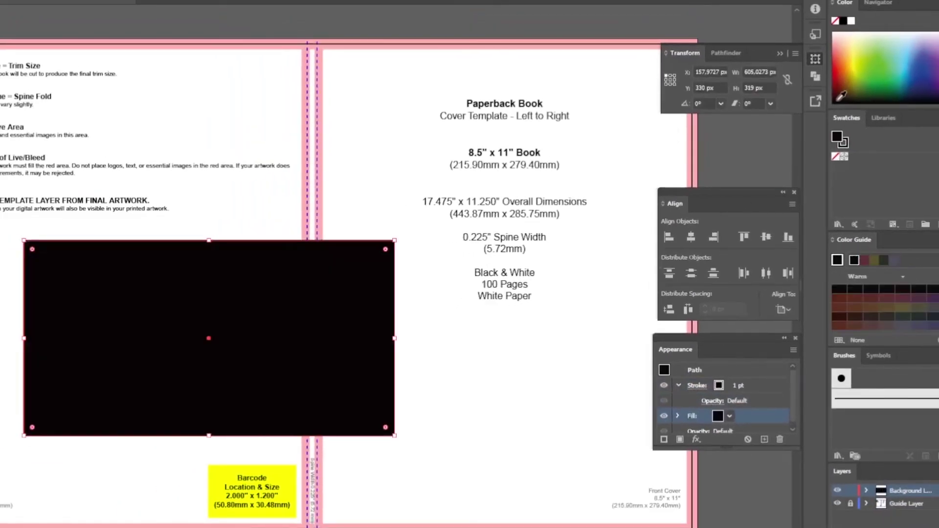
click(450, 361)
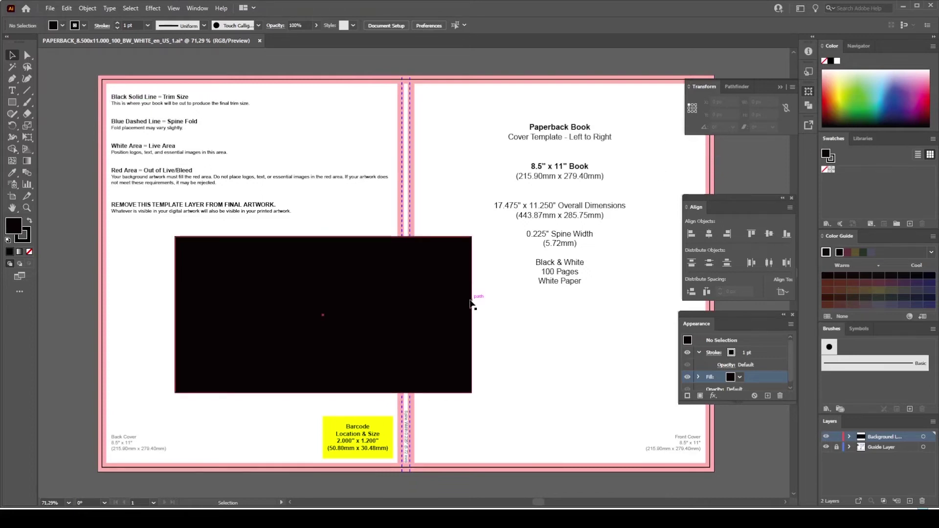
Show the Transform panel for the black rectangle.
click(446, 299)
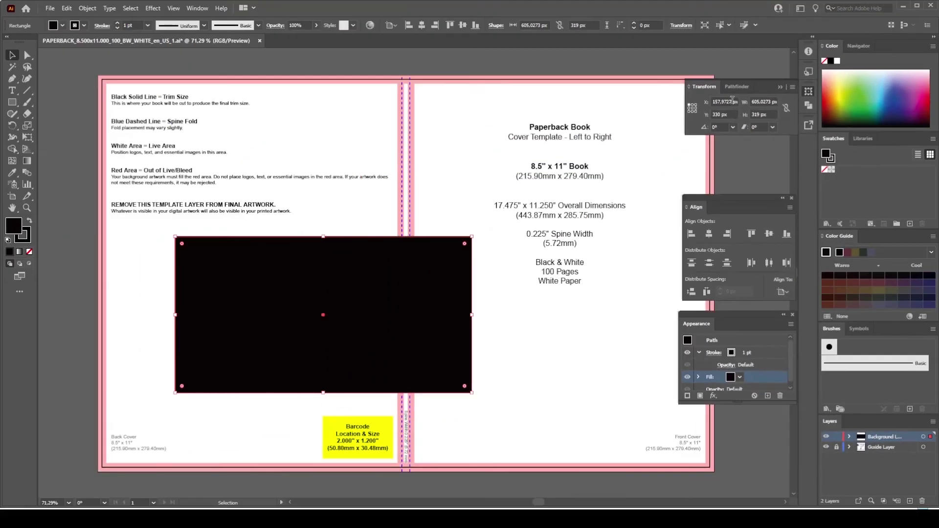
click(193, 8)
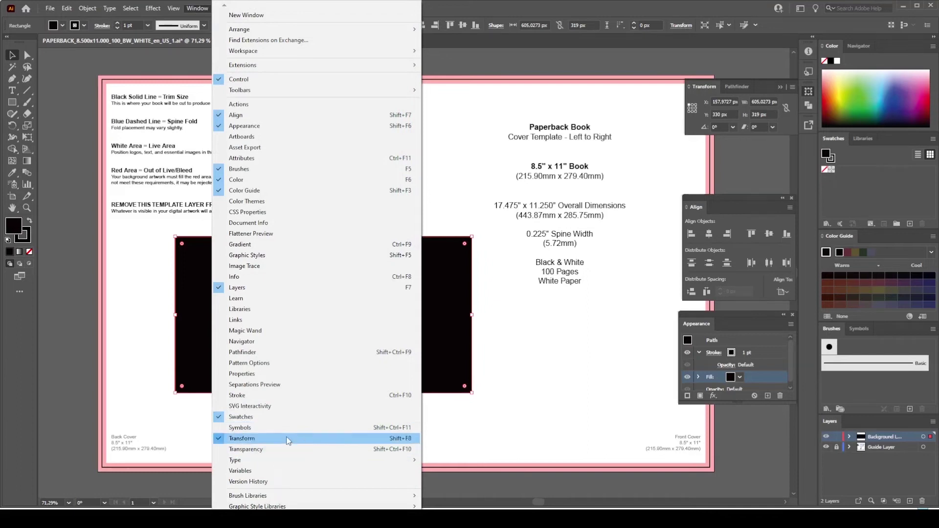
click(543, 339)
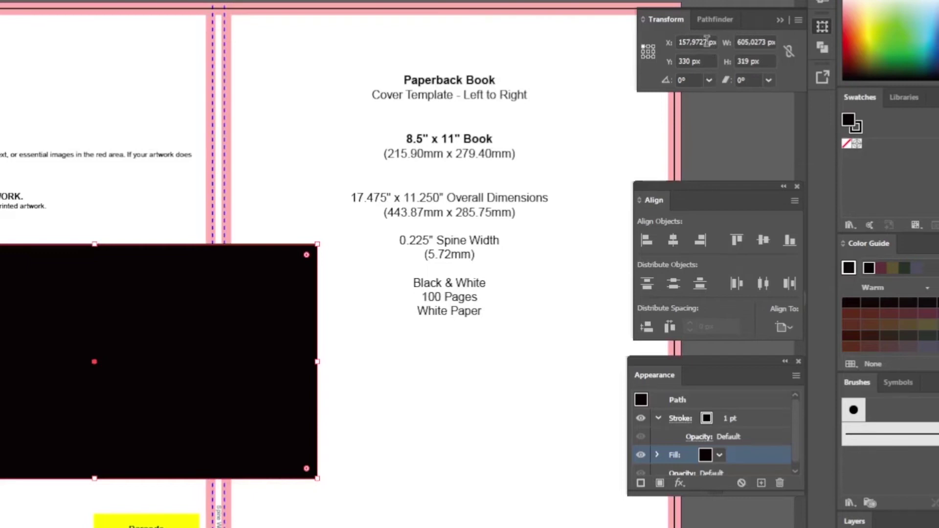
Change the document units to Inches in Document Setup and reselect the black rectangle.
click(281, 96)
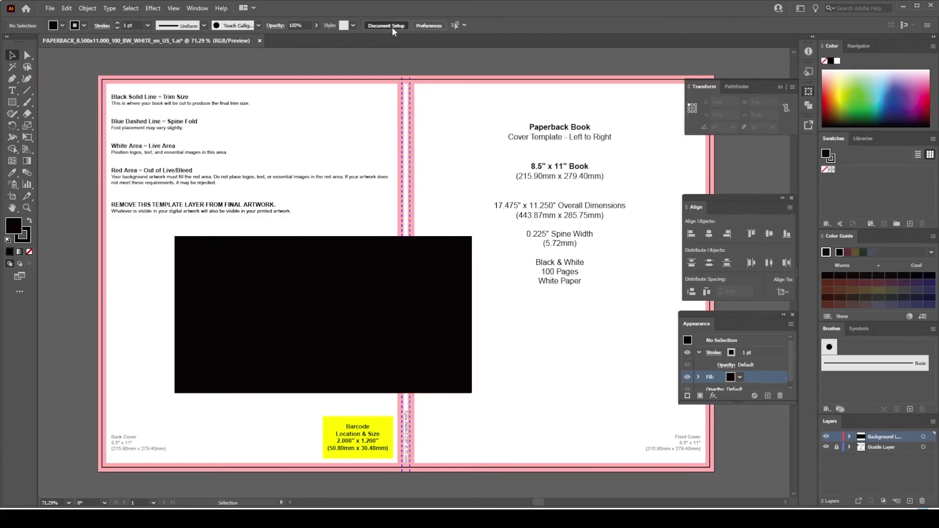
click(392, 27)
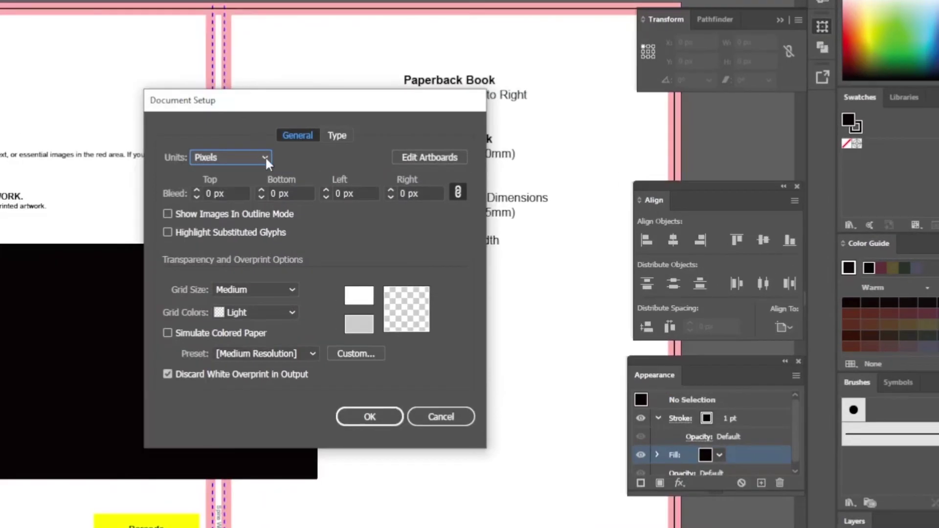
click(265, 157)
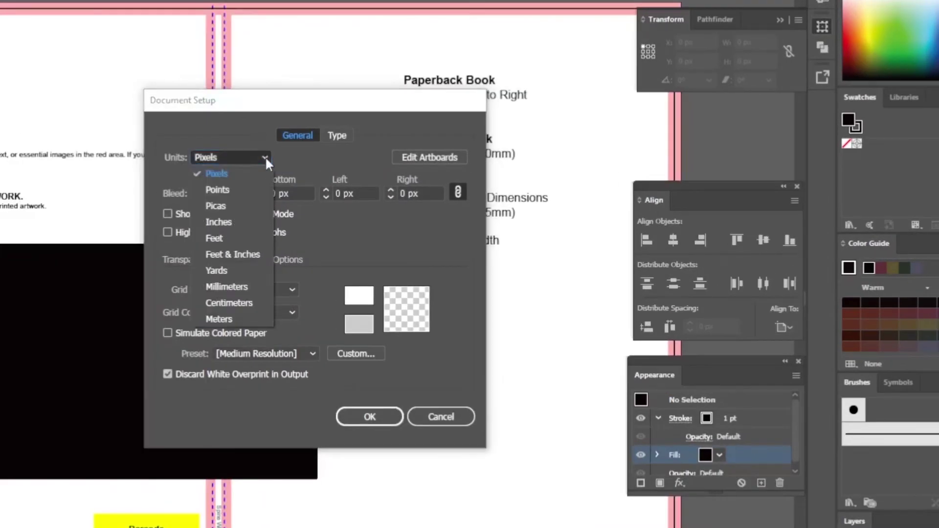
click(235, 219)
click(371, 420)
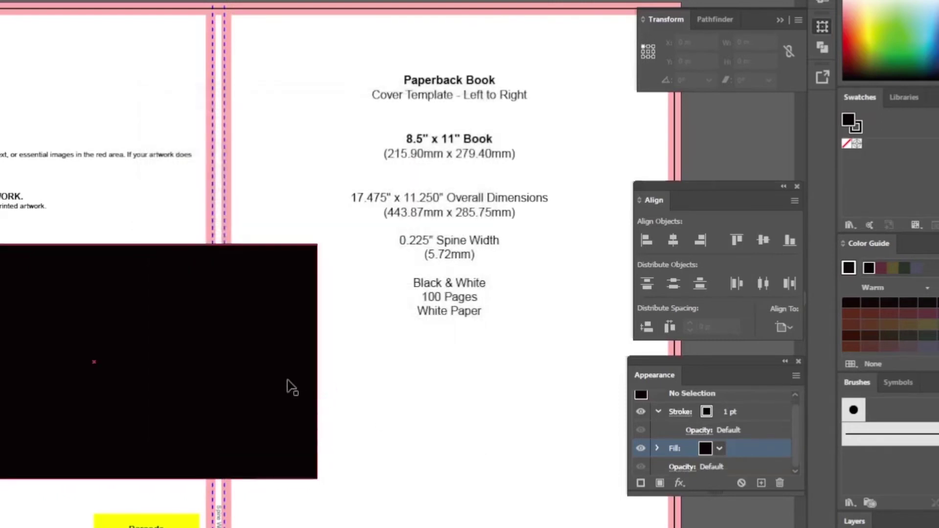
click(288, 385)
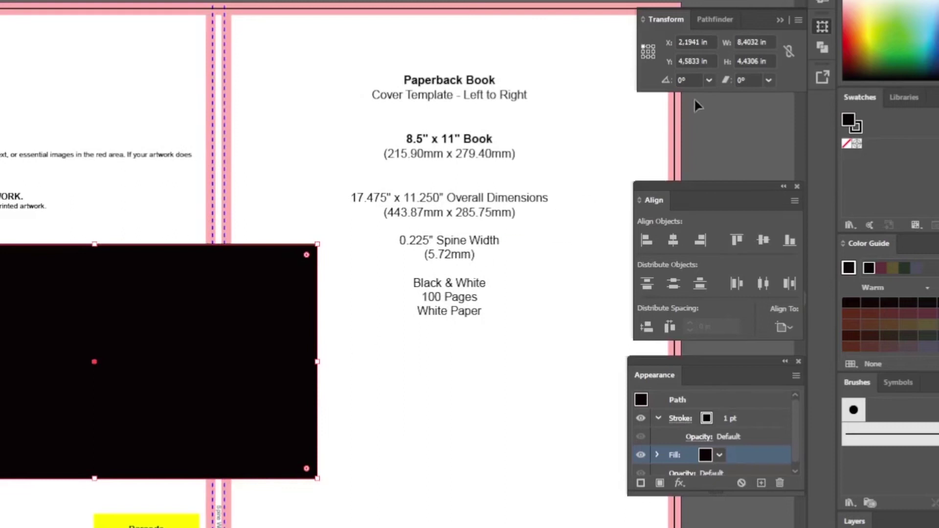
Resize the black rectangle to 17.475 x 11.25 in.
double_click(766, 42)
text(17,4)
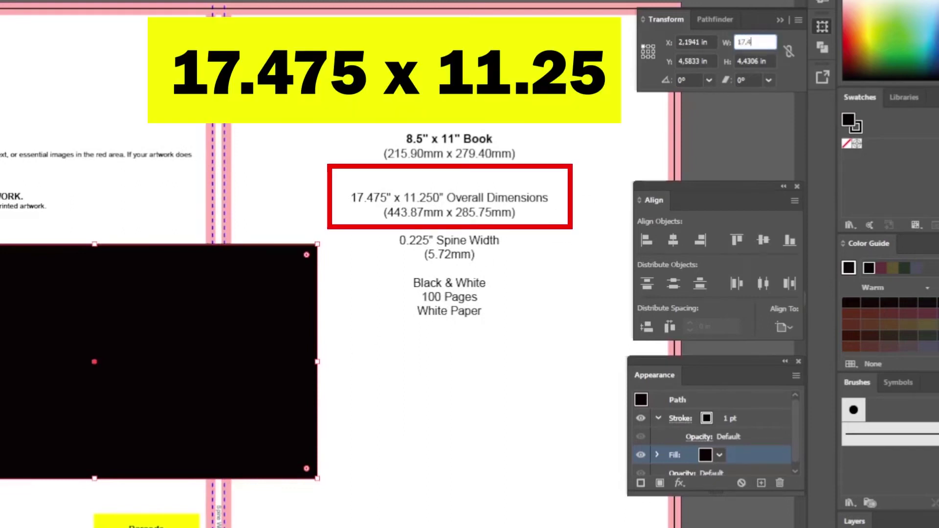
text(75)
key(Tab)
text(1,)
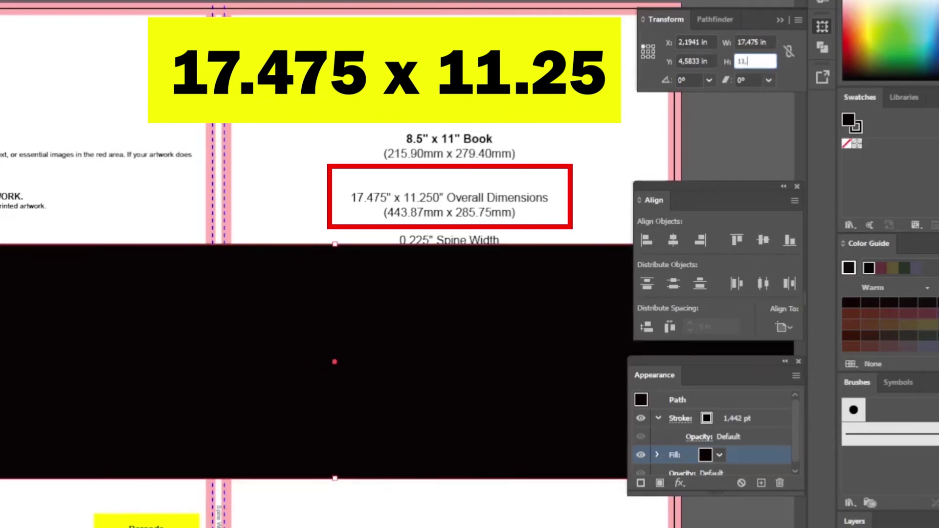
text(25)
key(Return)
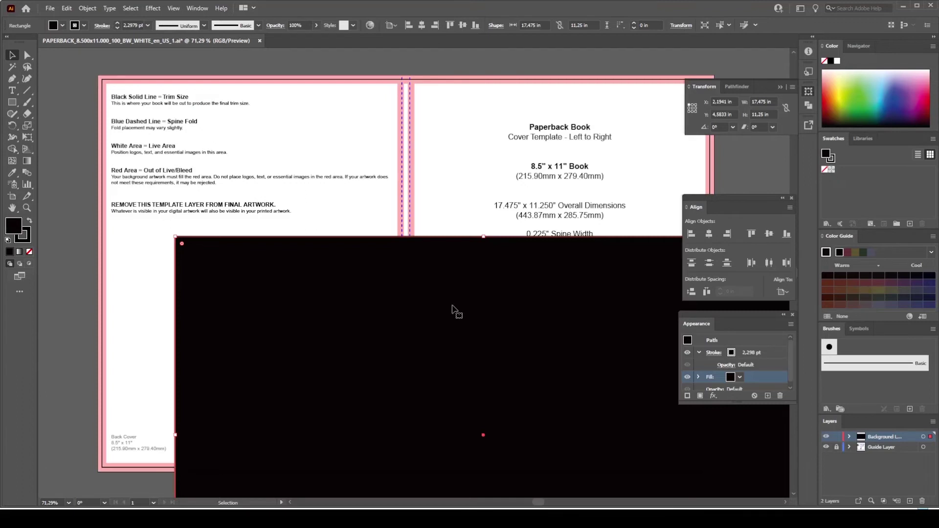
key(ctrl+minus)
key(ctrl+minus)
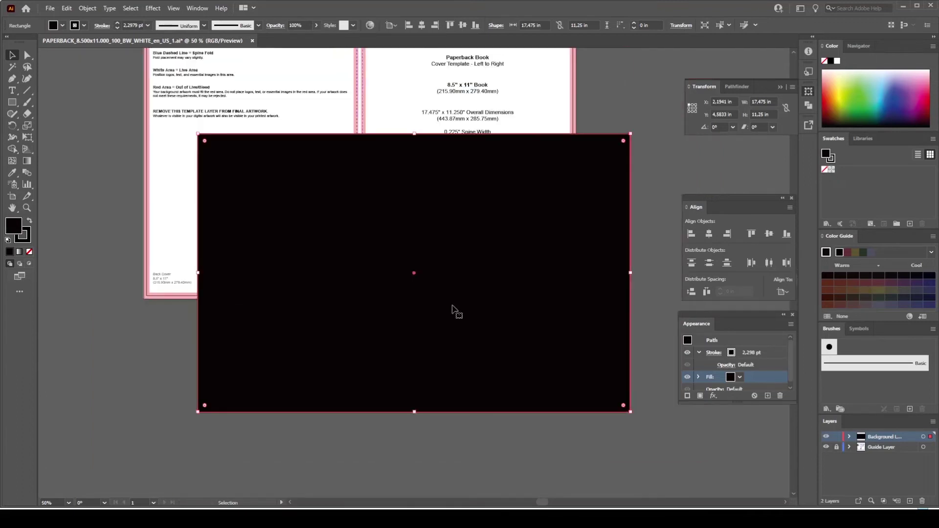
scroll(467, 308, up, 2)
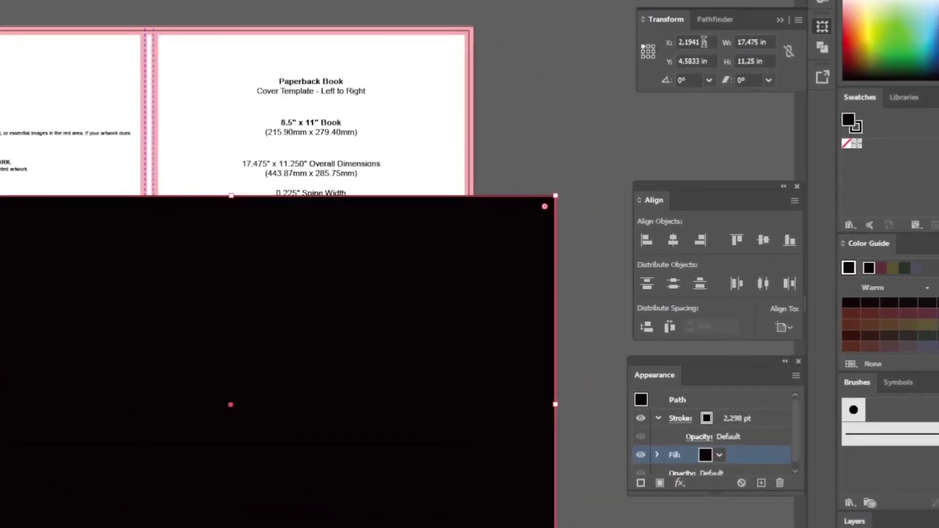
Position the black rectangle at X 0, Y 0.
click(704, 42)
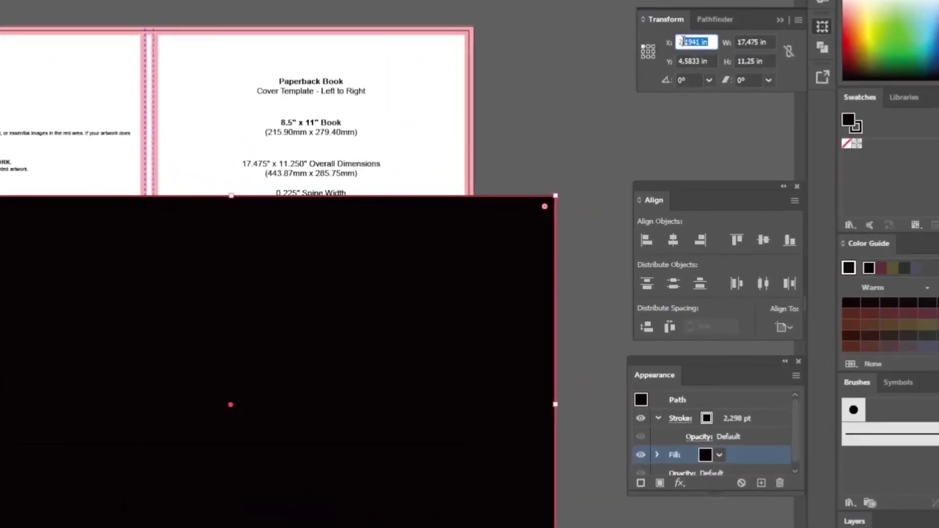
text(0)
key(Return)
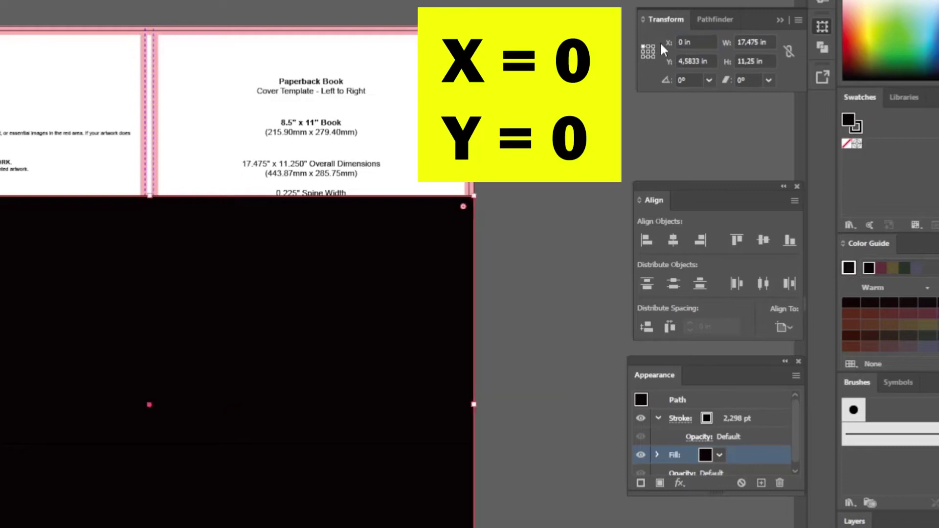
click(700, 58)
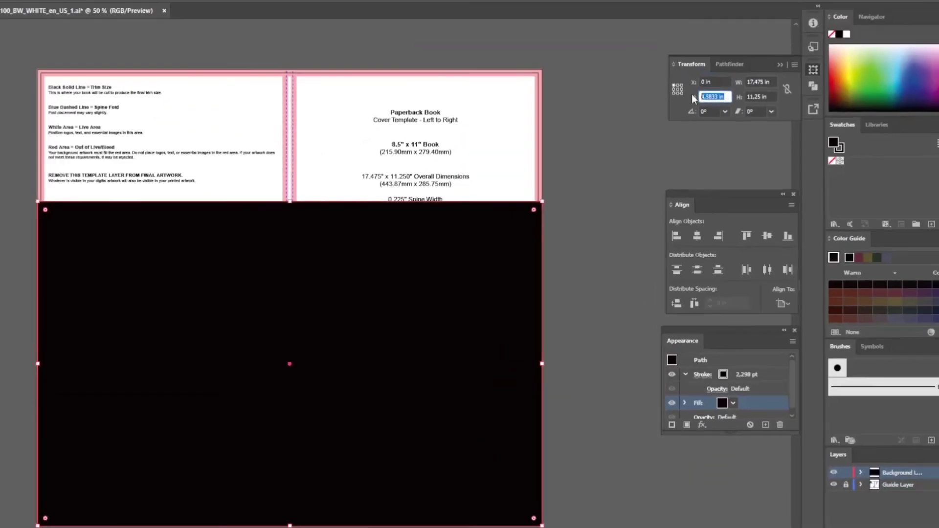
text(0)
key(Return)
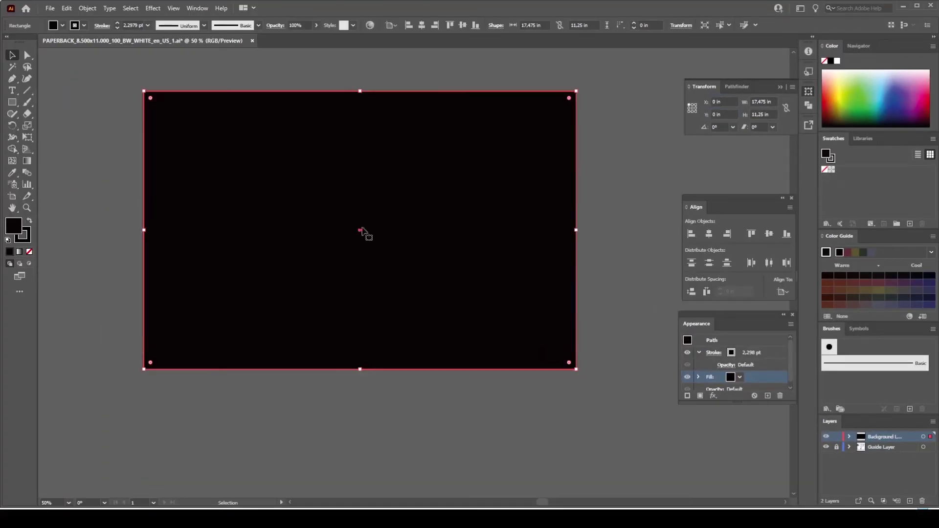
scroll(392, 399, up, 2)
scroll(505, 421, up, 1)
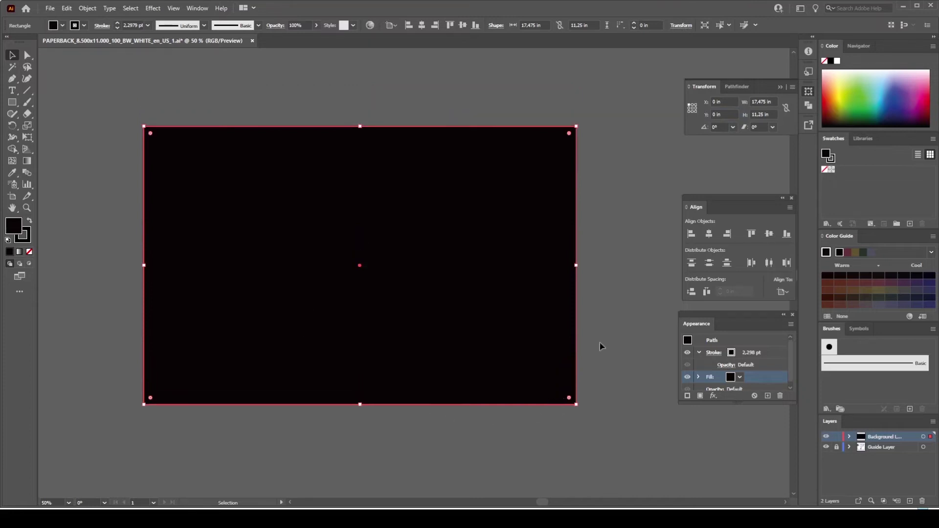
Lock Background Layer and add a new top layer named Design Layer.
click(610, 330)
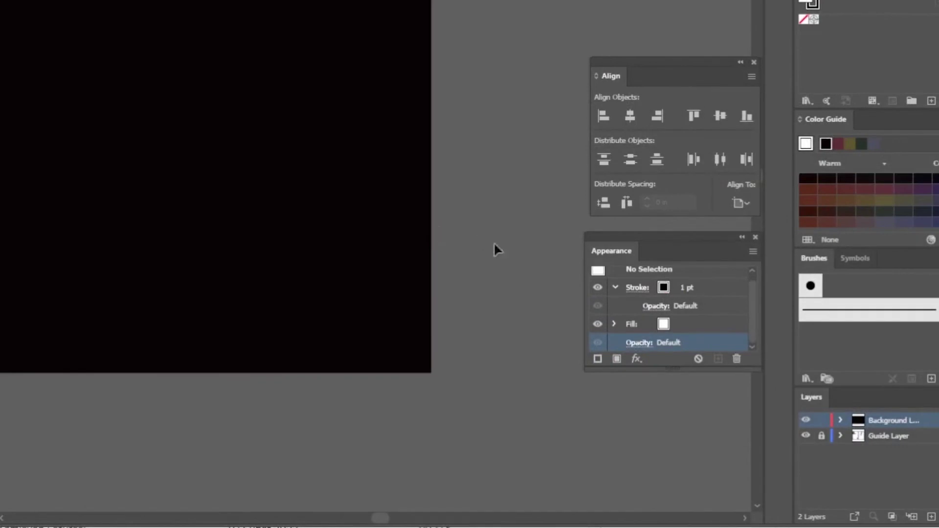
click(822, 421)
click(932, 517)
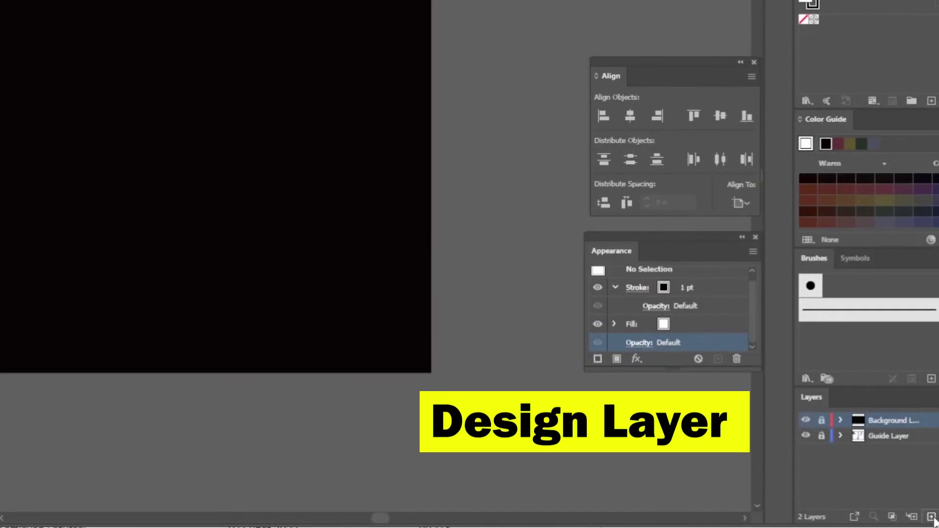
double_click(881, 421)
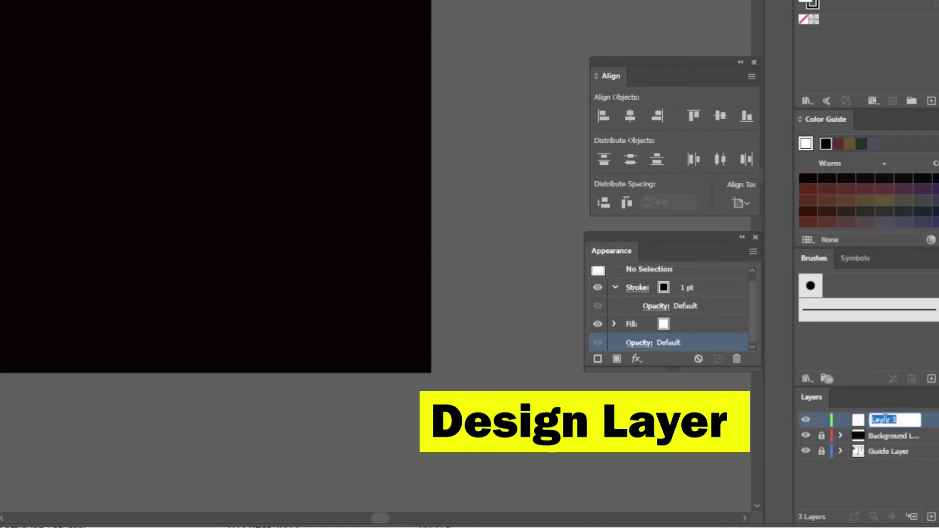
text(Desi)
text(r)
key(Return)
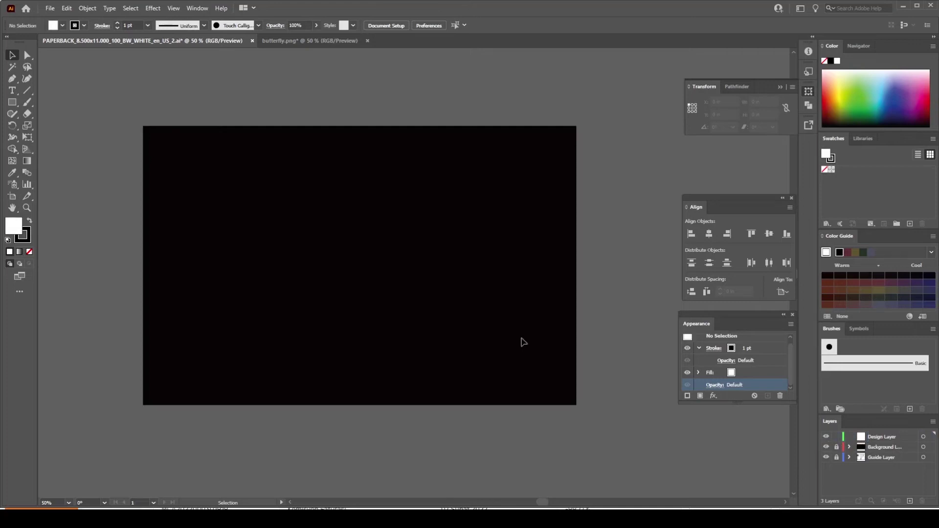
Copy the monarch butterfly image from butterfly.png and paste it into the PAPERBACK cover document.
click(310, 41)
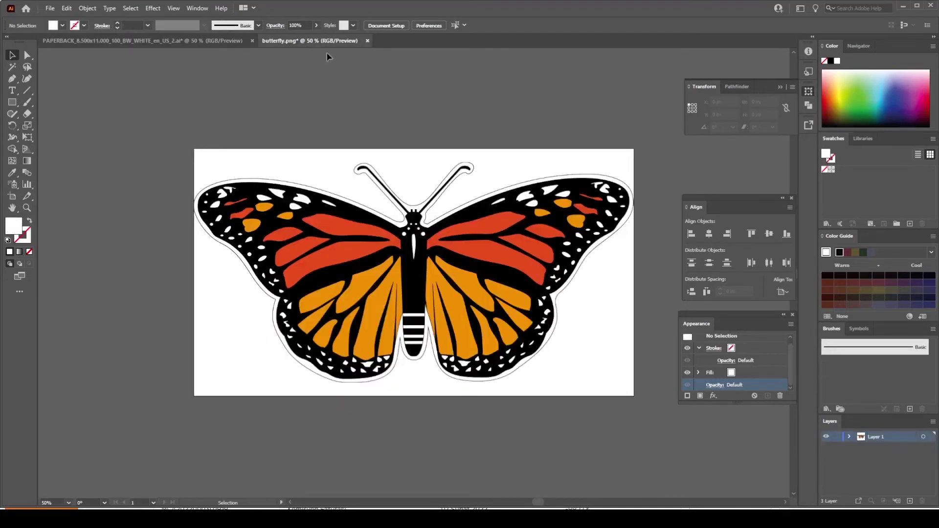
click(466, 262)
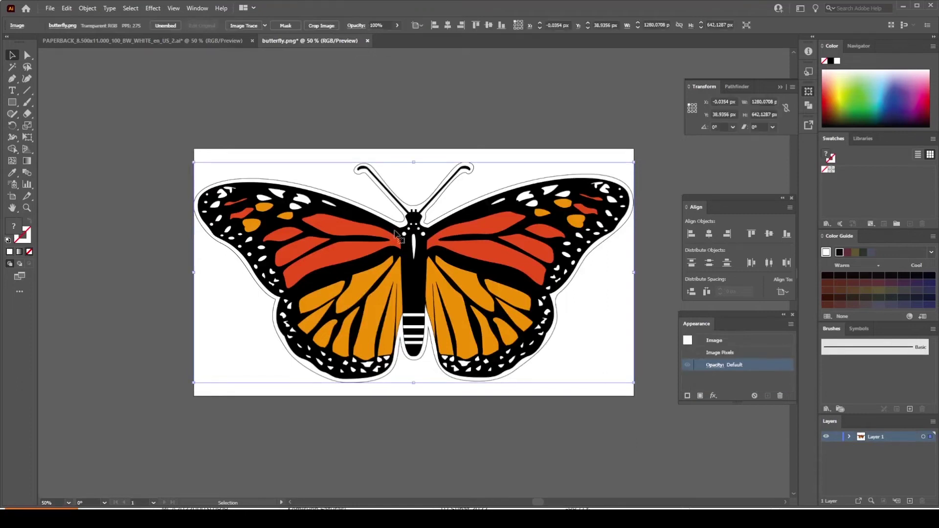
click(66, 9)
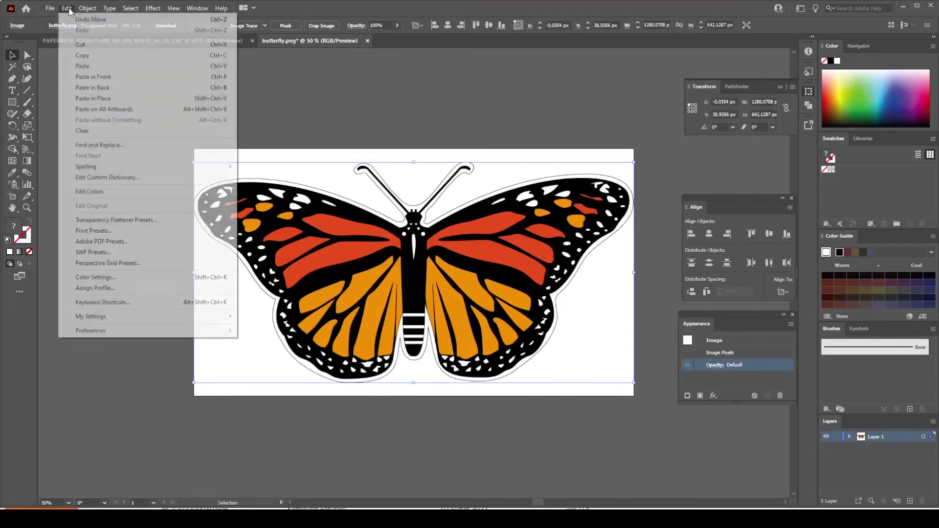
click(104, 56)
click(201, 44)
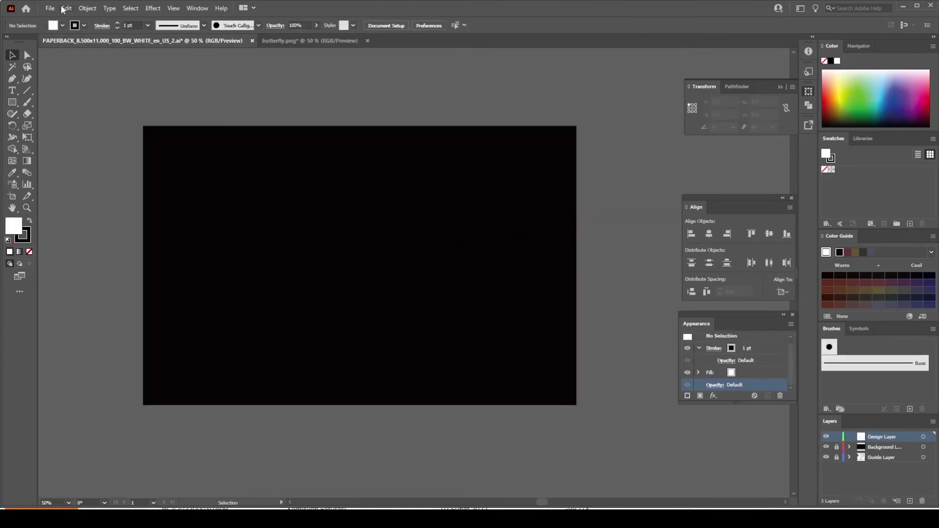
click(66, 9)
click(118, 69)
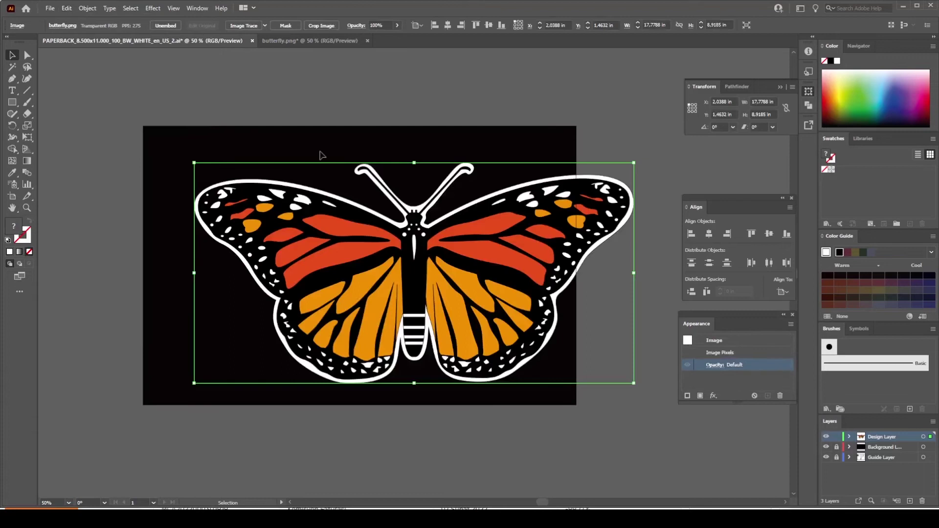
Shrink the butterfly proportionally to about 8.5 in wide.
mouse_move(485, 312)
mouse_down()
mouse_move(437, 308)
mouse_move(441, 315)
mouse_up()
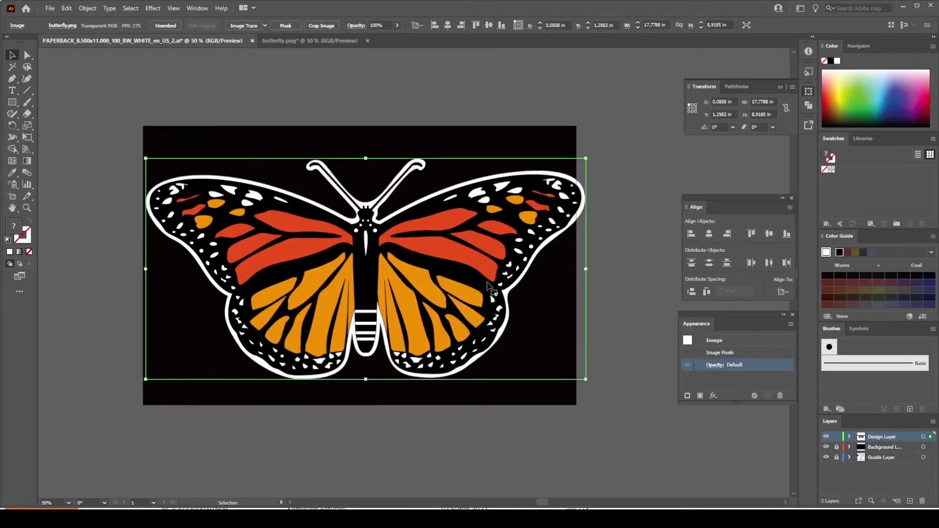
mouse_move(585, 158)
mouse_down()
mouse_move(425, 217)
mouse_move(342, 261)
mouse_move(356, 277)
mouse_up()
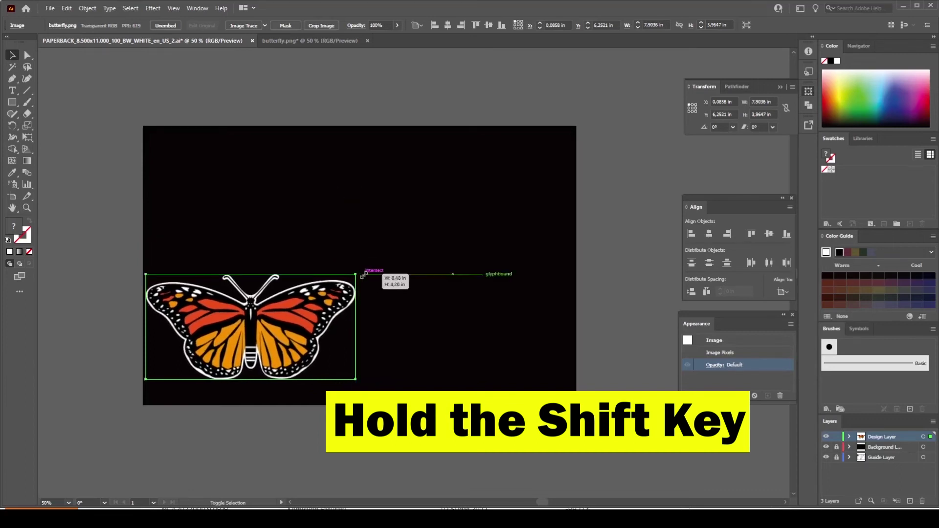
drag(356, 277, 361, 272)
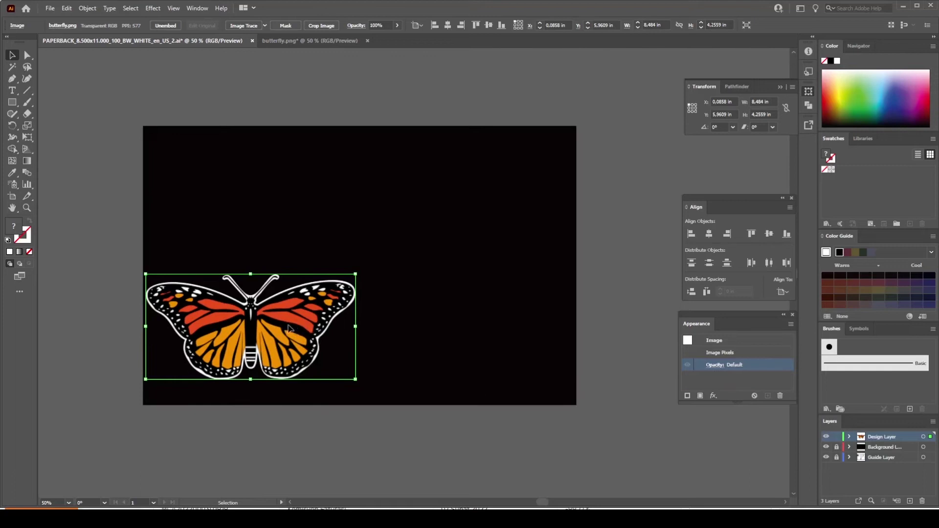
Place the butterfly at the artboard's top right, tilted about 39°, then deselect it.
mouse_move(288, 327)
mouse_down()
mouse_move(317, 323)
mouse_move(494, 241)
mouse_up()
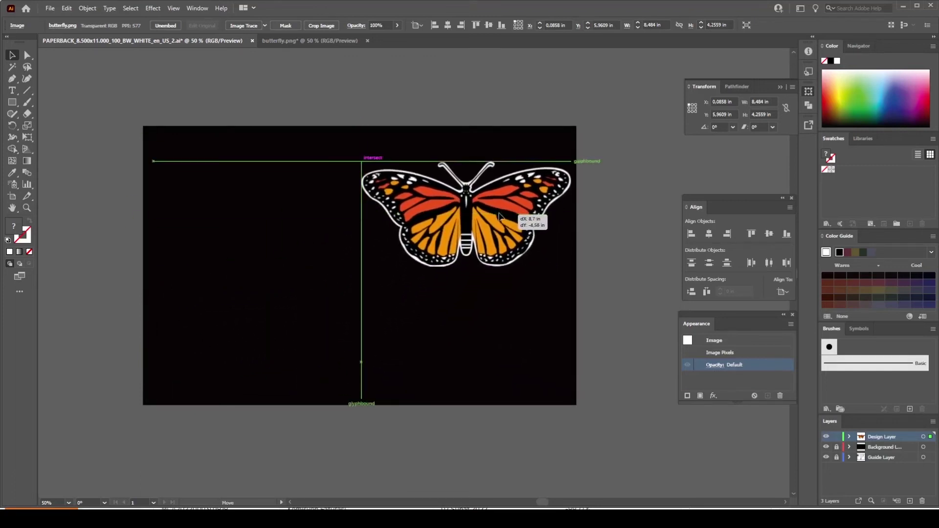
mouse_move(494, 241)
mouse_down()
mouse_move(538, 229)
mouse_move(586, 194)
mouse_move(597, 169)
mouse_up()
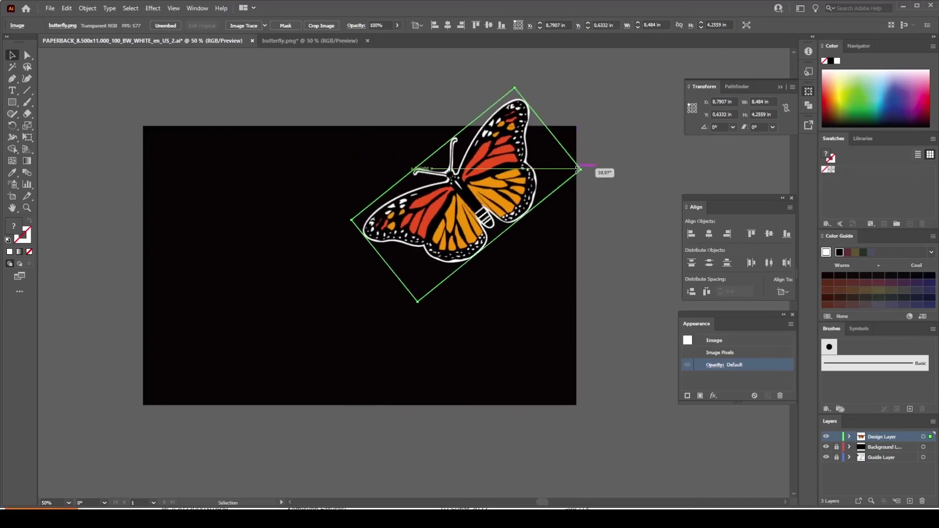
drag(487, 184, 511, 228)
click(533, 327)
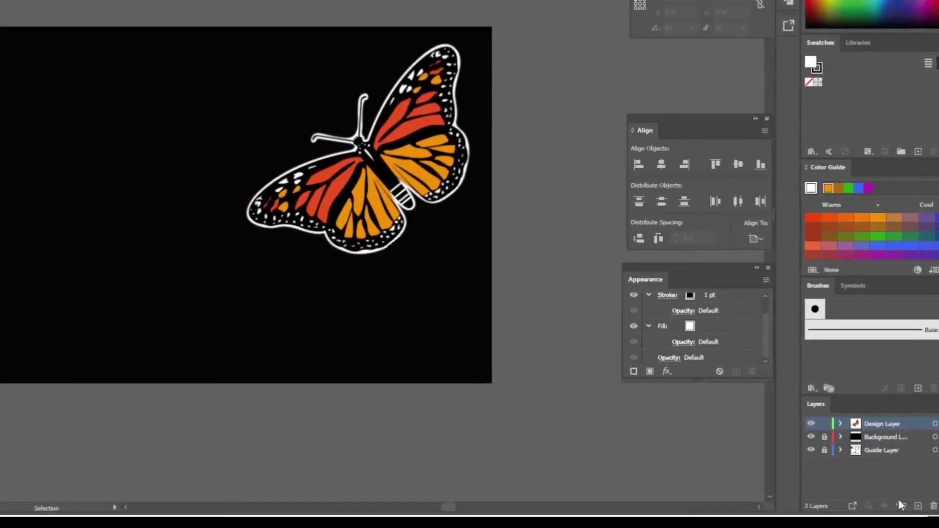
Add a new top layer named 'Title Layer' to hold the cover text.
click(924, 508)
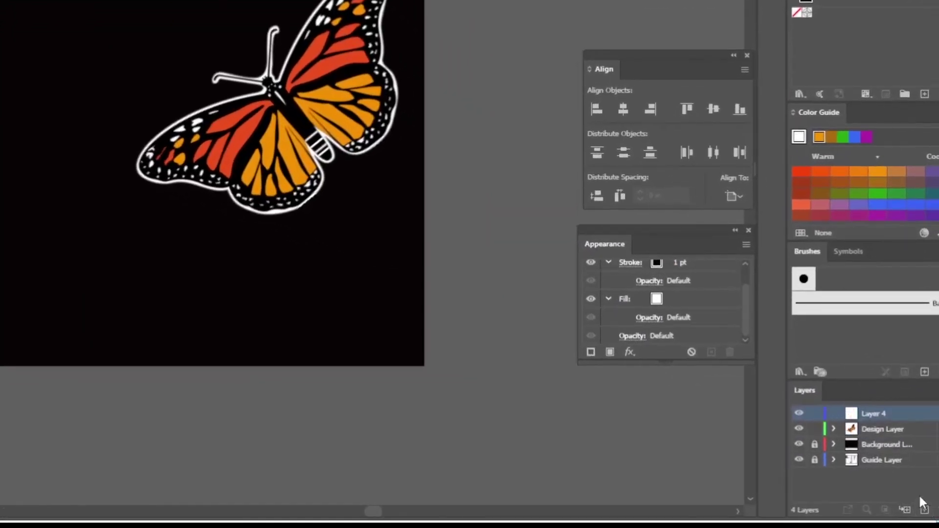
double_click(885, 414)
text(Title)
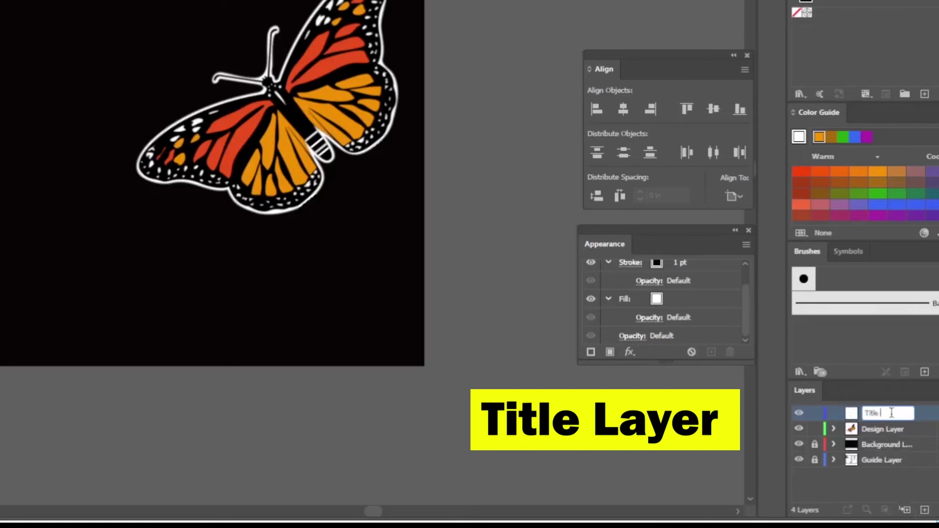
text( Layer)
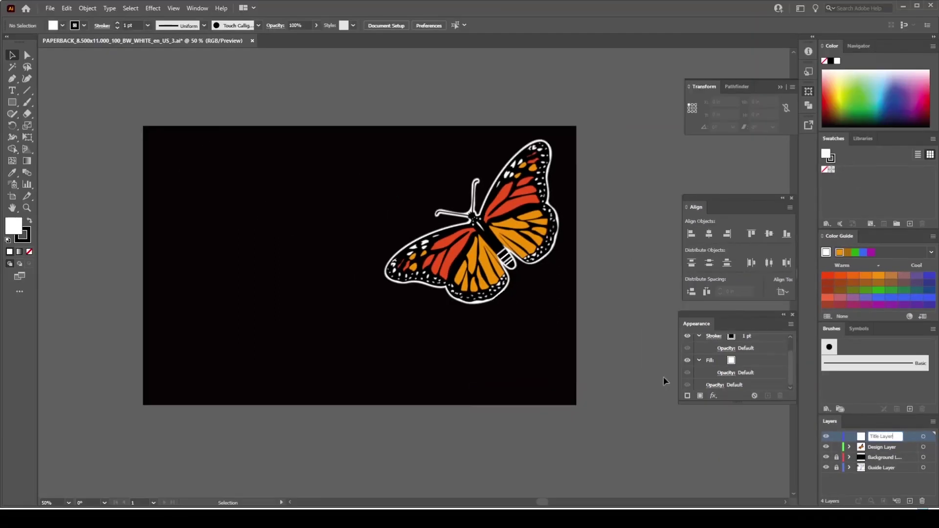
key(Return)
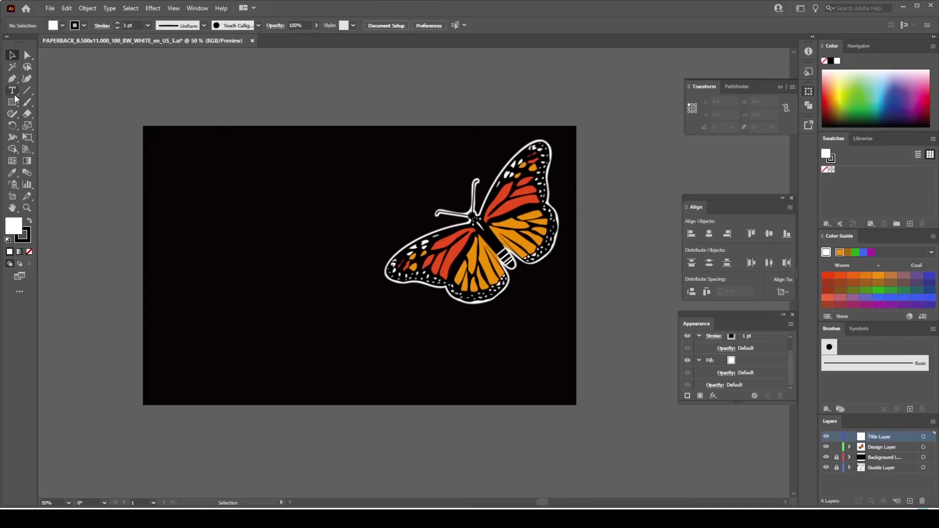
click(12, 92)
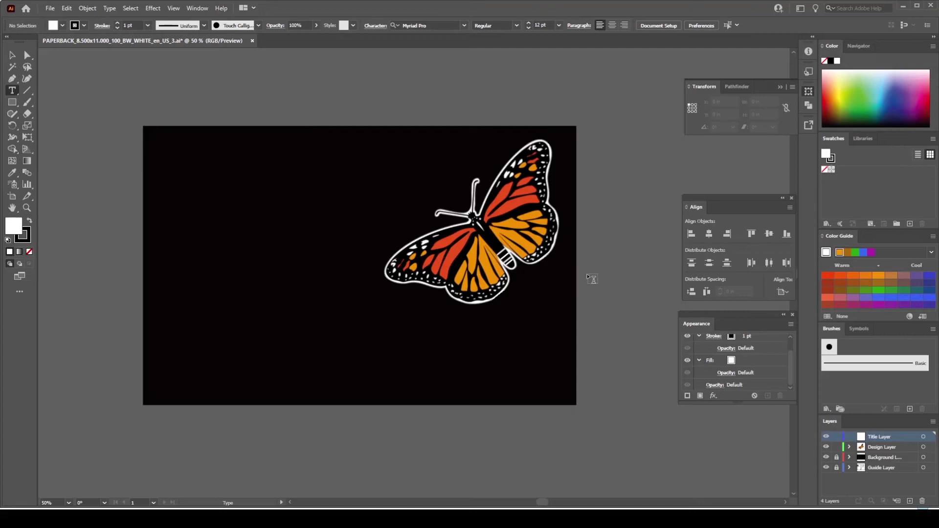
Type the title 'Journal' on the artboard beside the butterfly.
click(591, 276)
text(Journal)
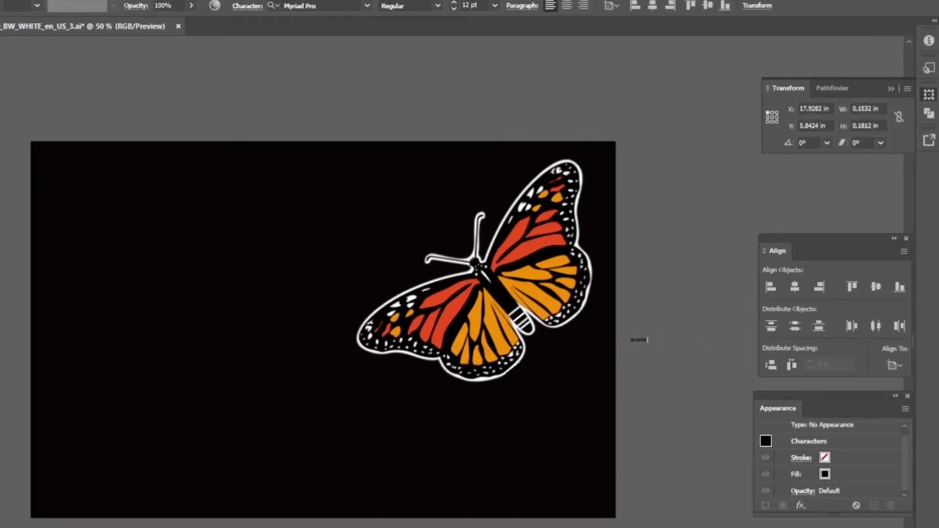
key(Escape)
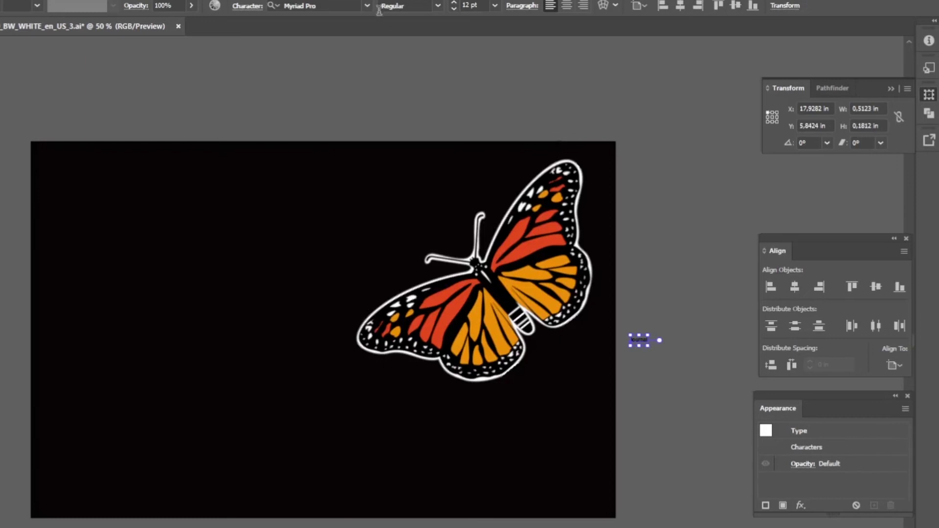
Set the Journal title to Freestyle Script at 120 pt.
click(367, 6)
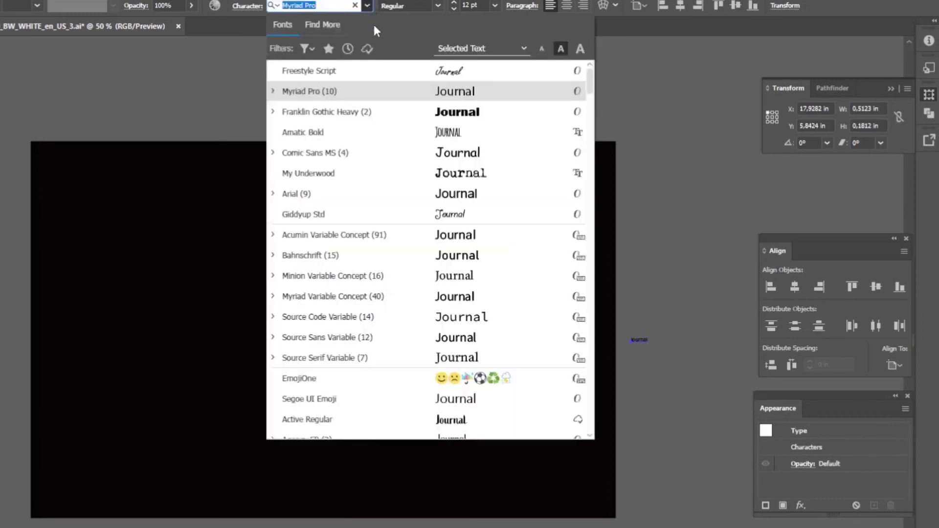
click(347, 71)
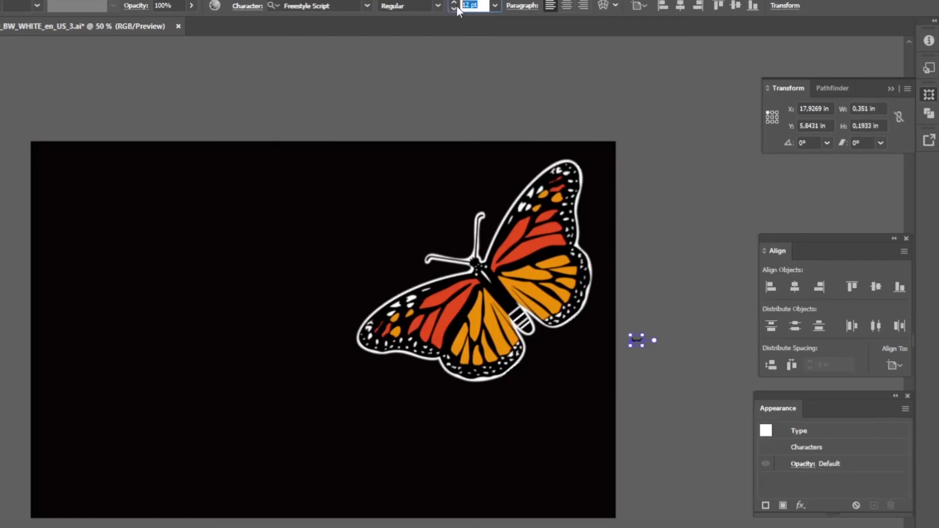
text(120)
key(Return)
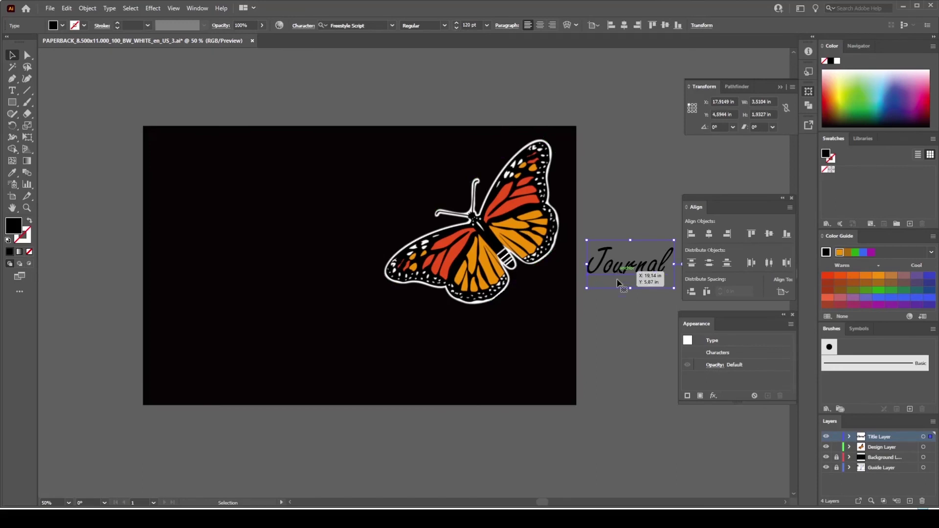
click(618, 310)
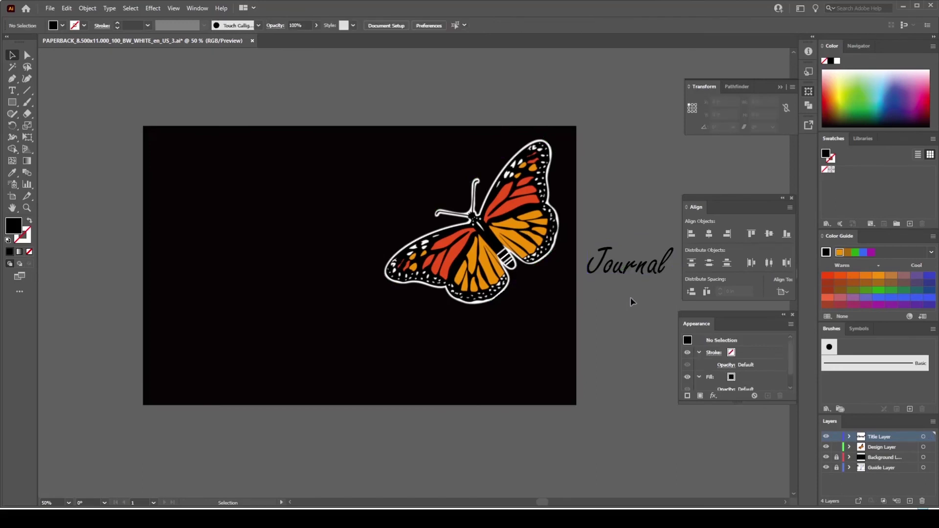
click(597, 255)
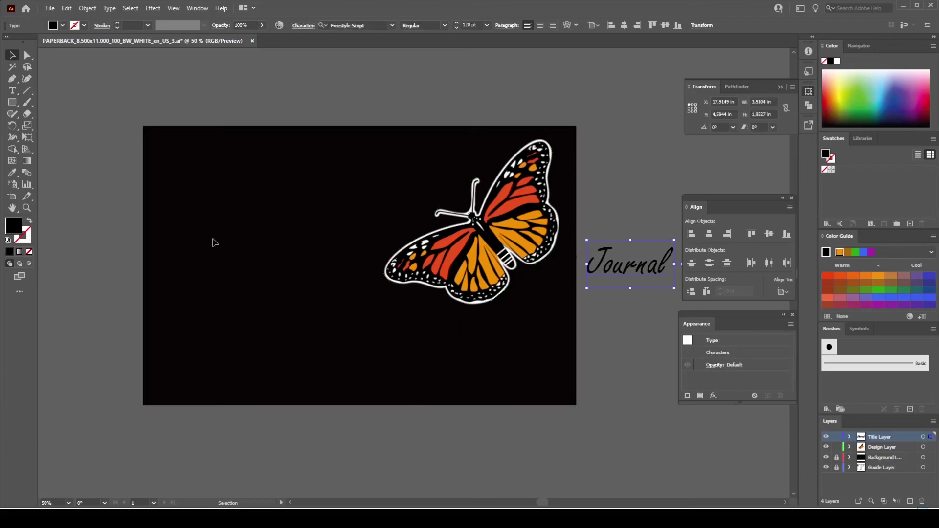
click(13, 176)
Colour Journal with the butterfly wing's orange and move it to the cover's bottom right.
click(487, 257)
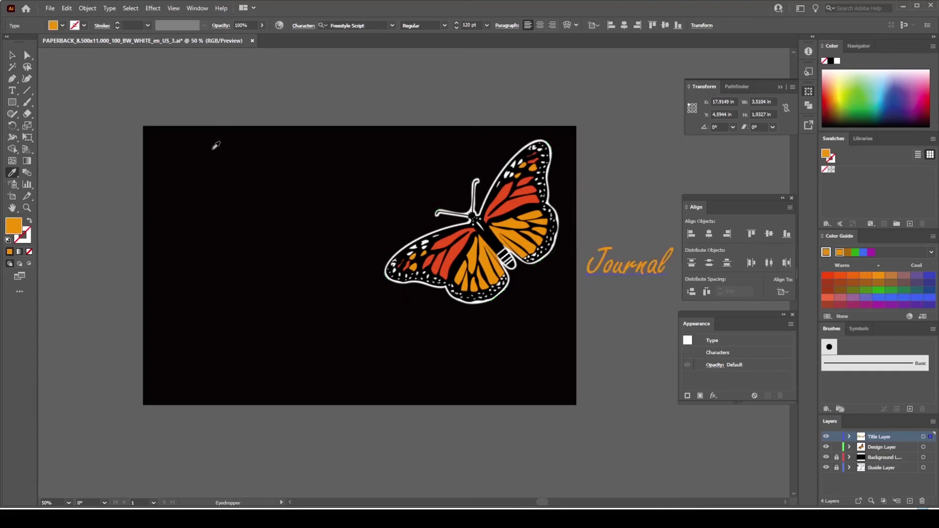
click(12, 57)
mouse_move(633, 274)
mouse_down()
mouse_move(565, 318)
mouse_move(516, 379)
mouse_up()
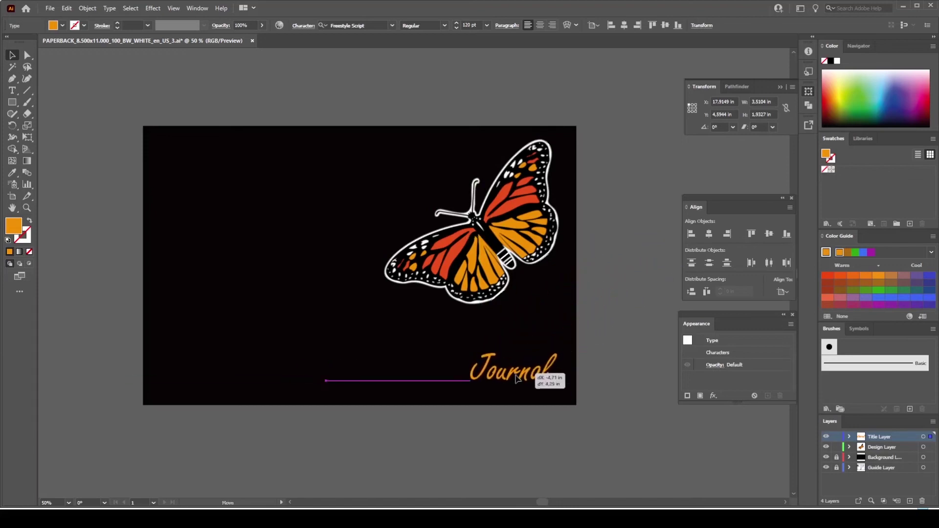
drag(516, 380, 514, 379)
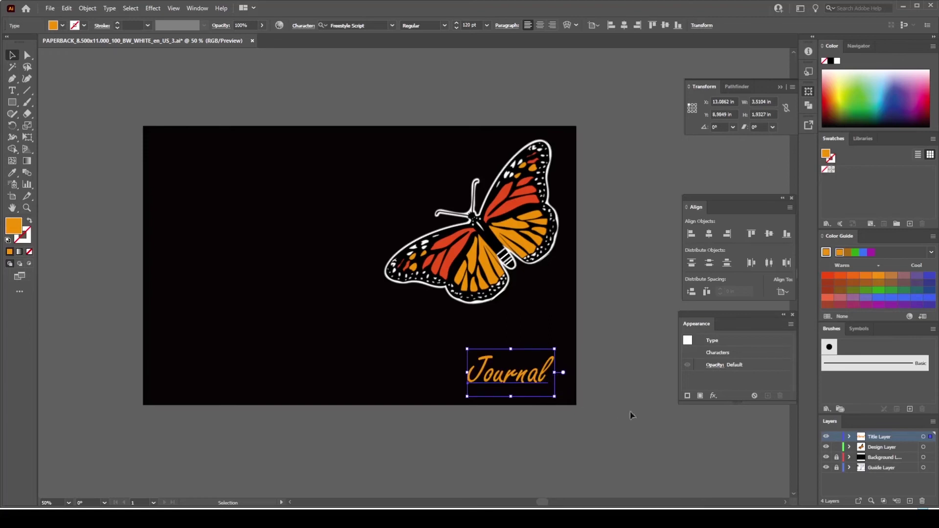
drag(530, 382, 531, 383)
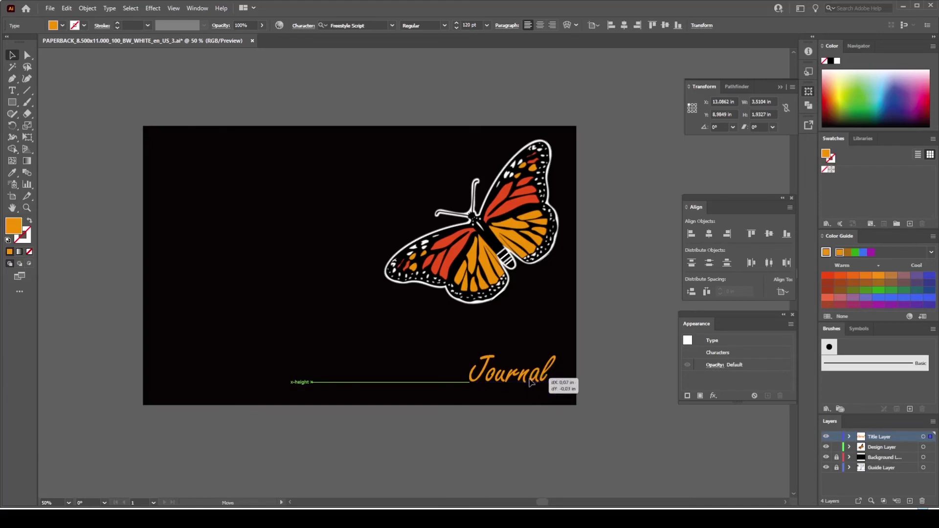
click(618, 398)
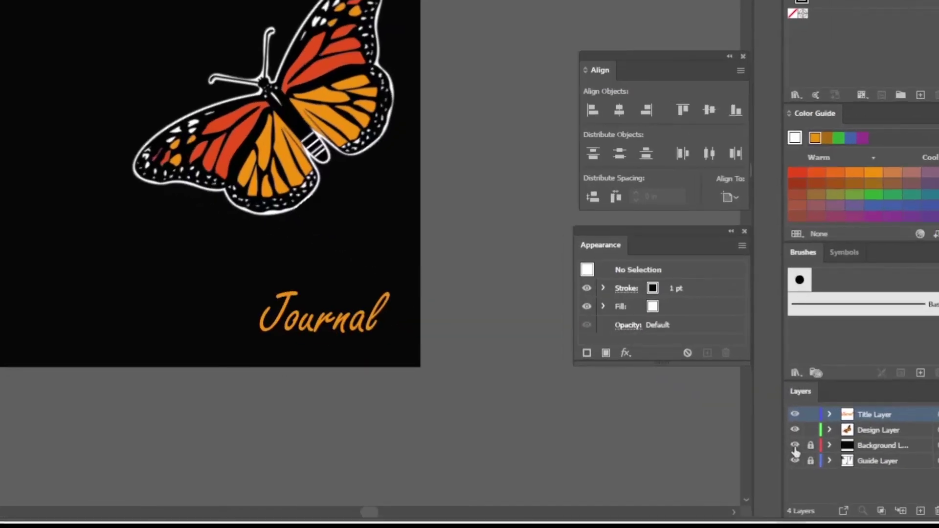
Fit Journal inside the front-cover live area, keep the black background visible, and hide the Guide Layer.
click(794, 446)
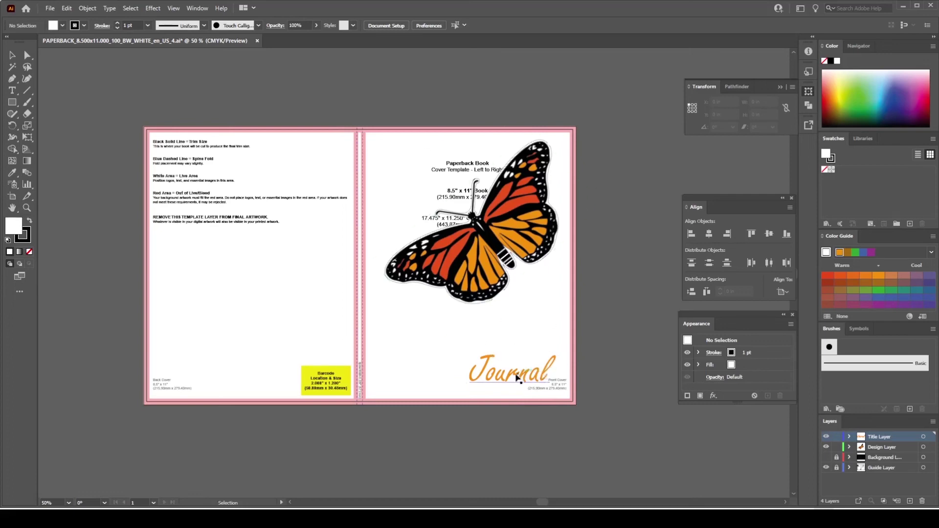
drag(511, 375, 521, 384)
click(609, 396)
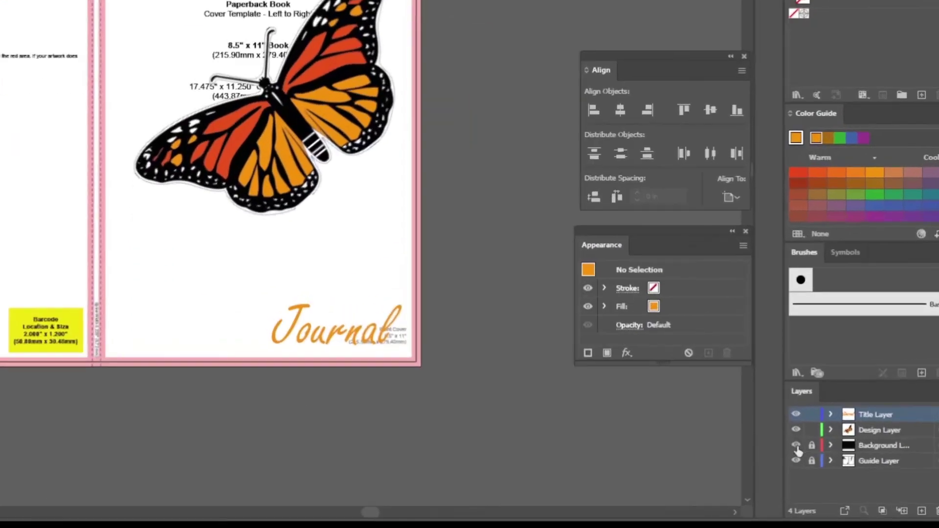
click(826, 457)
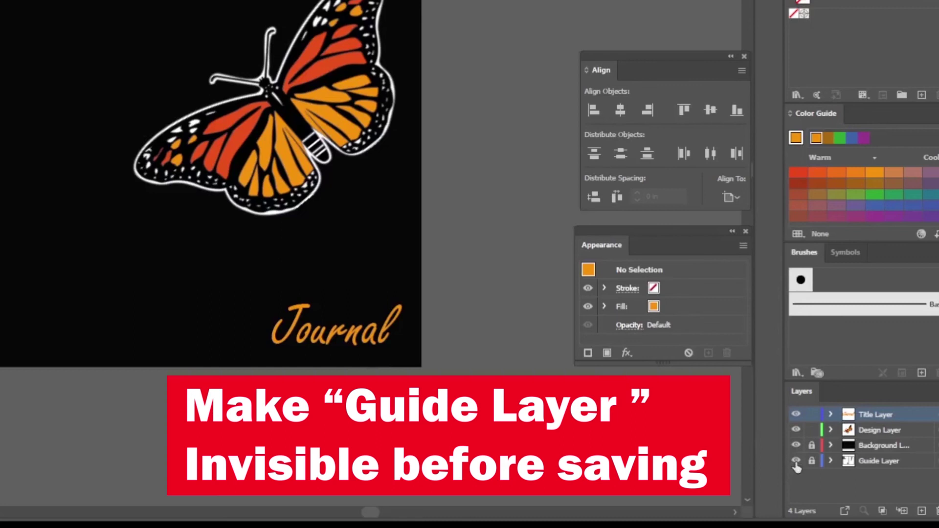
click(796, 461)
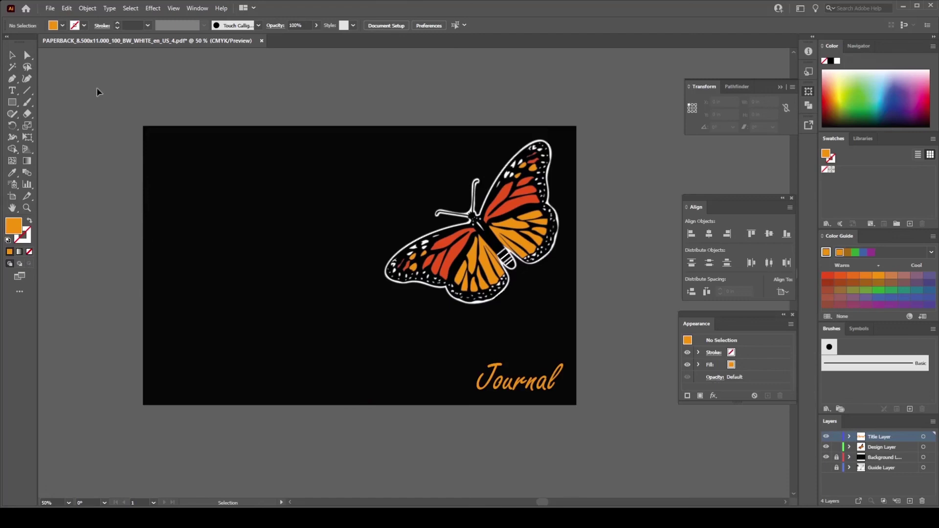
Save the cover as an Adobe PDF with the [High Quality Print] preset.
click(51, 9)
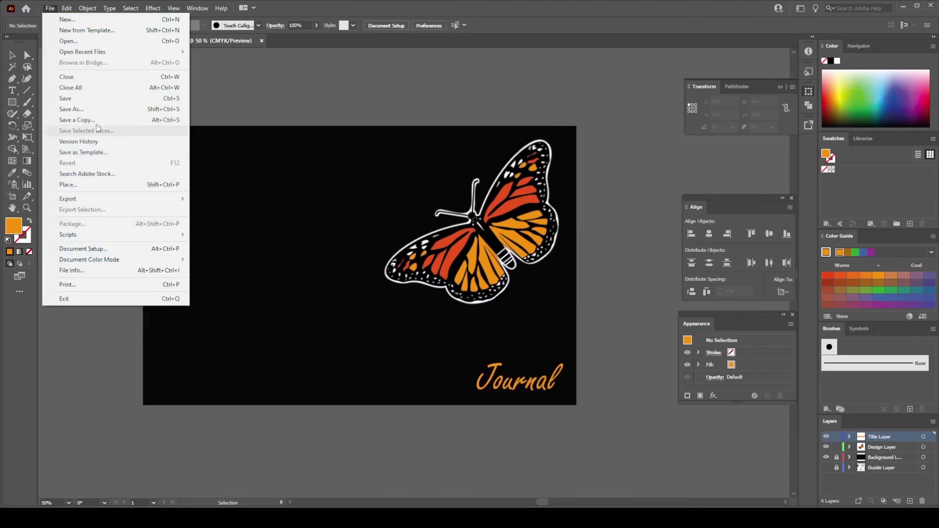
click(102, 110)
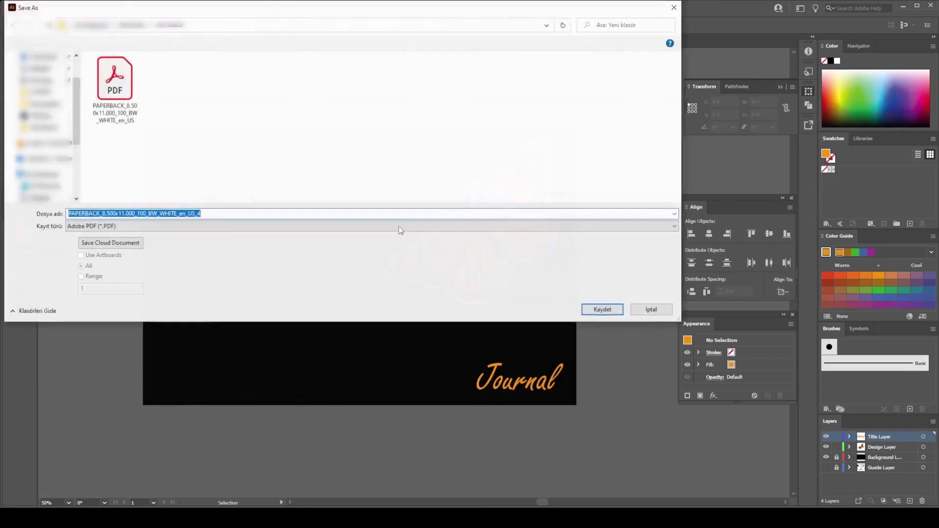
click(471, 226)
click(449, 228)
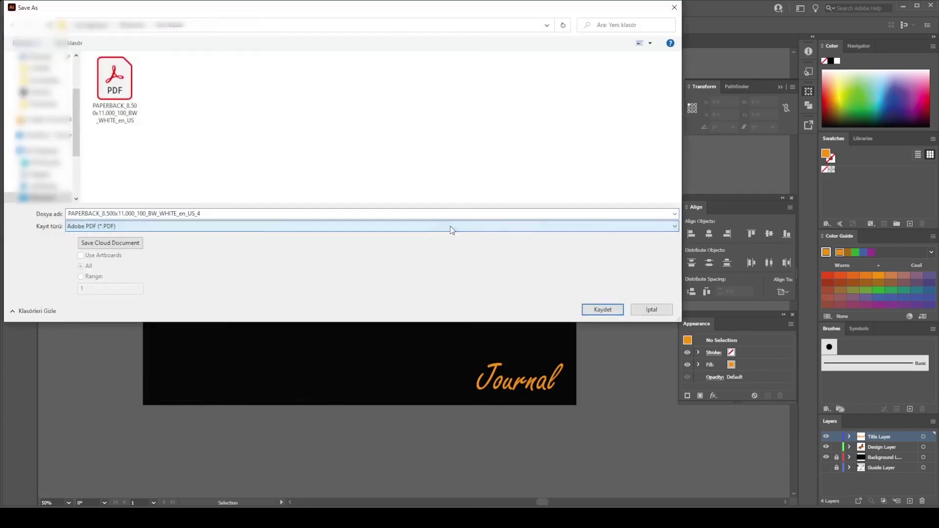
click(617, 310)
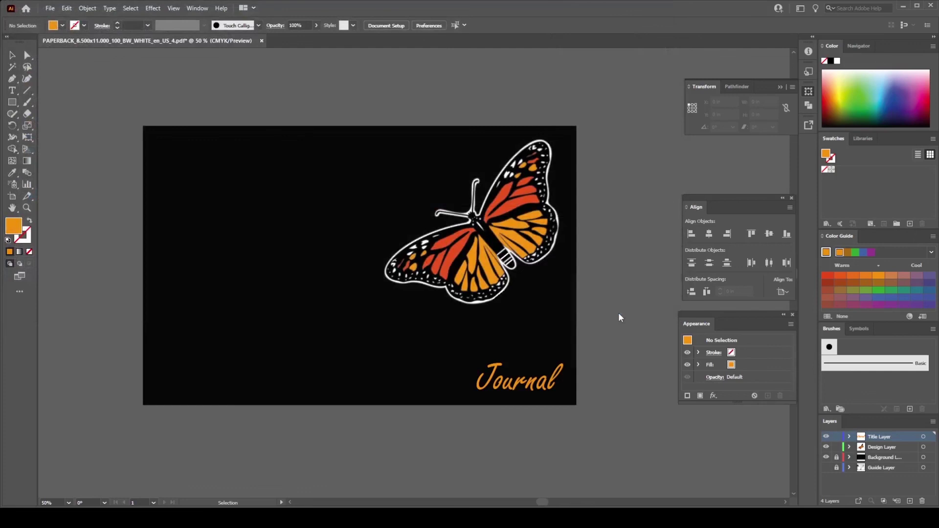
click(587, 138)
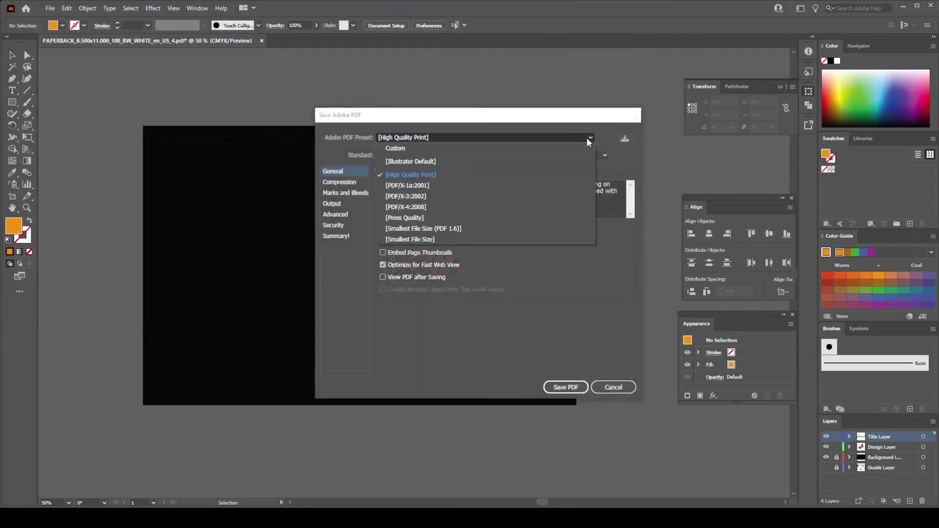
click(447, 177)
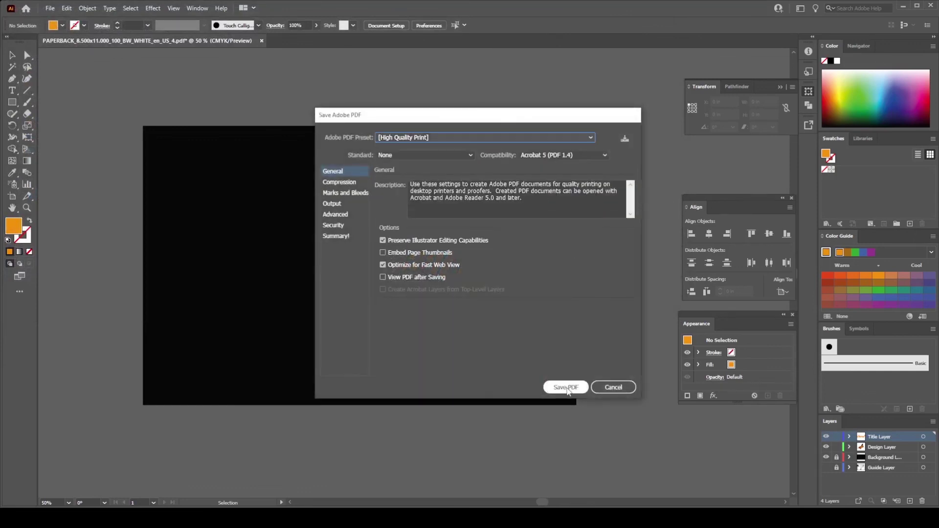
click(567, 390)
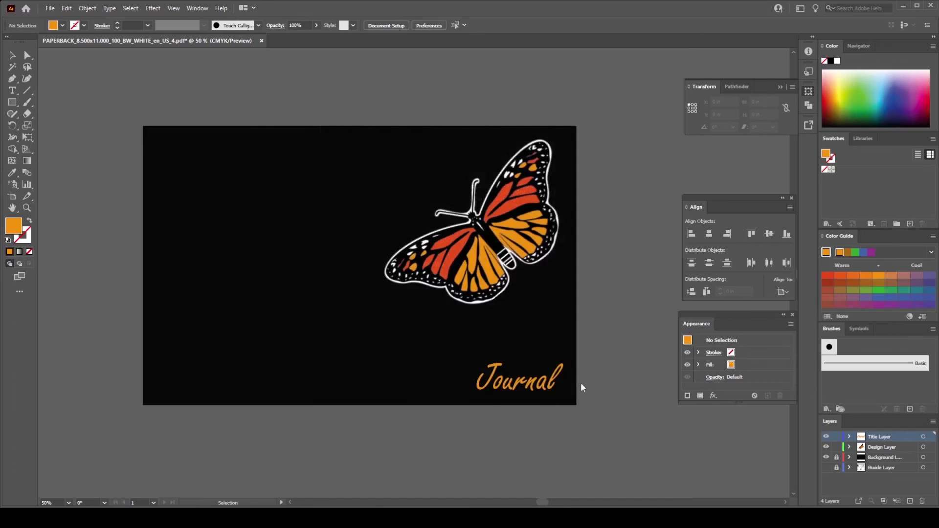
key(ctrl+s)
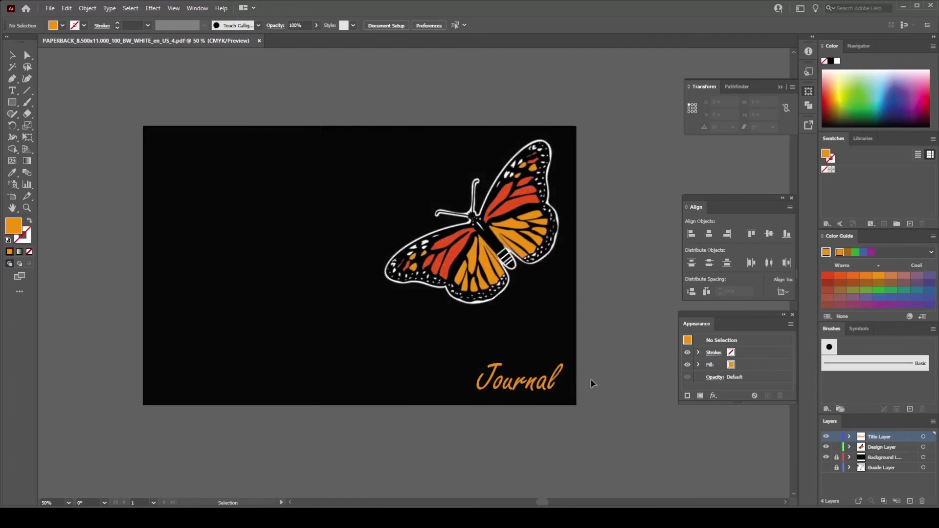